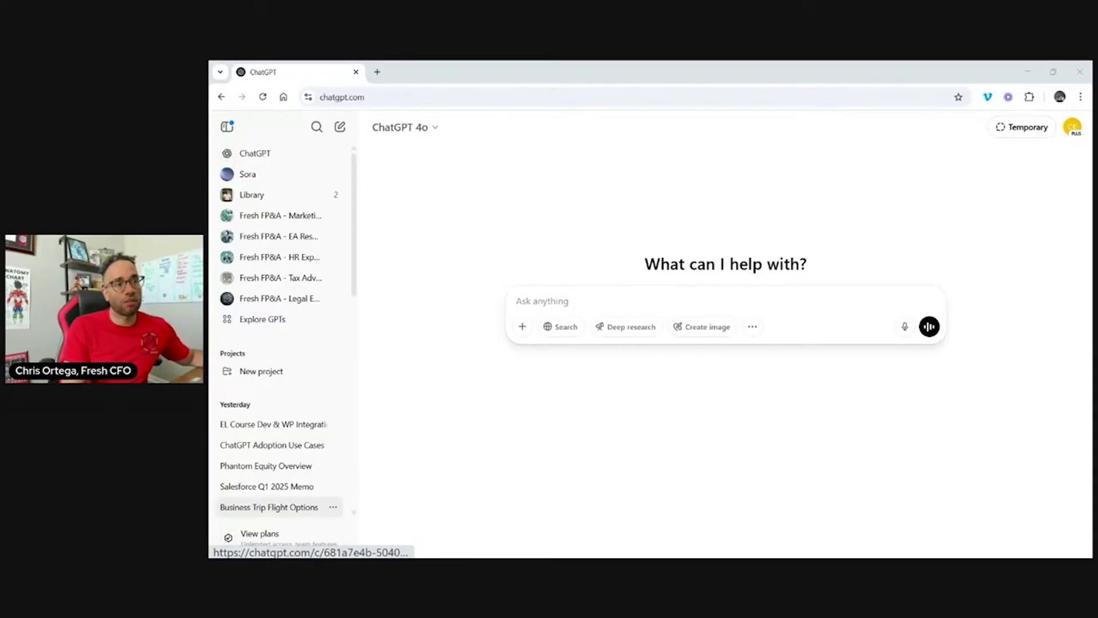
- Start the prompt 'You are tasked with creating a mygpt that is a Executive Assistant that provide'
click(593, 291)
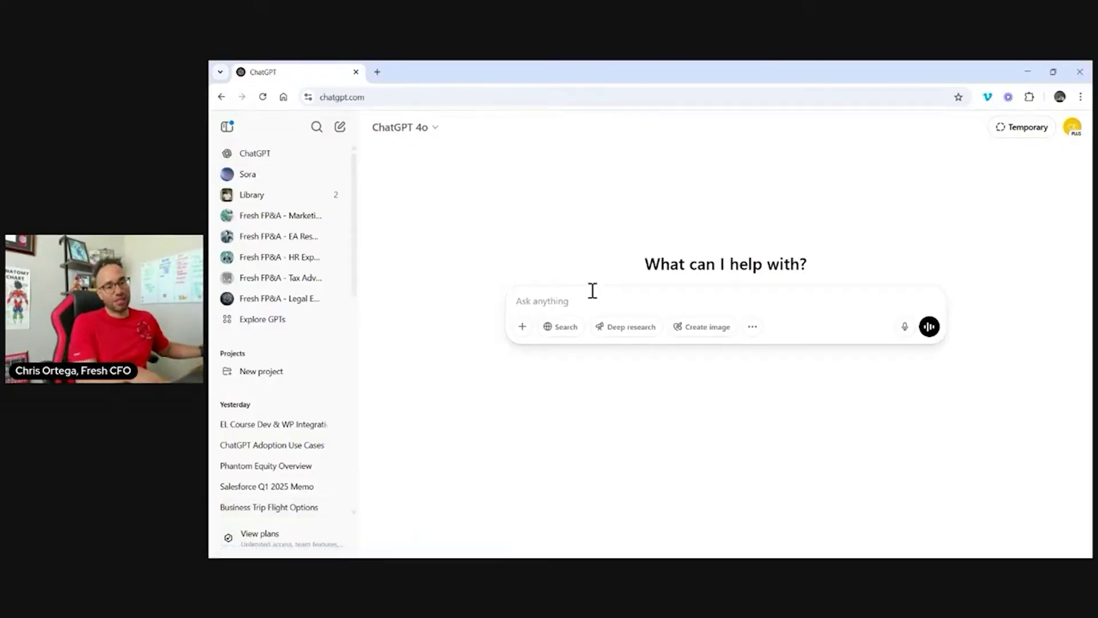
text(You a)
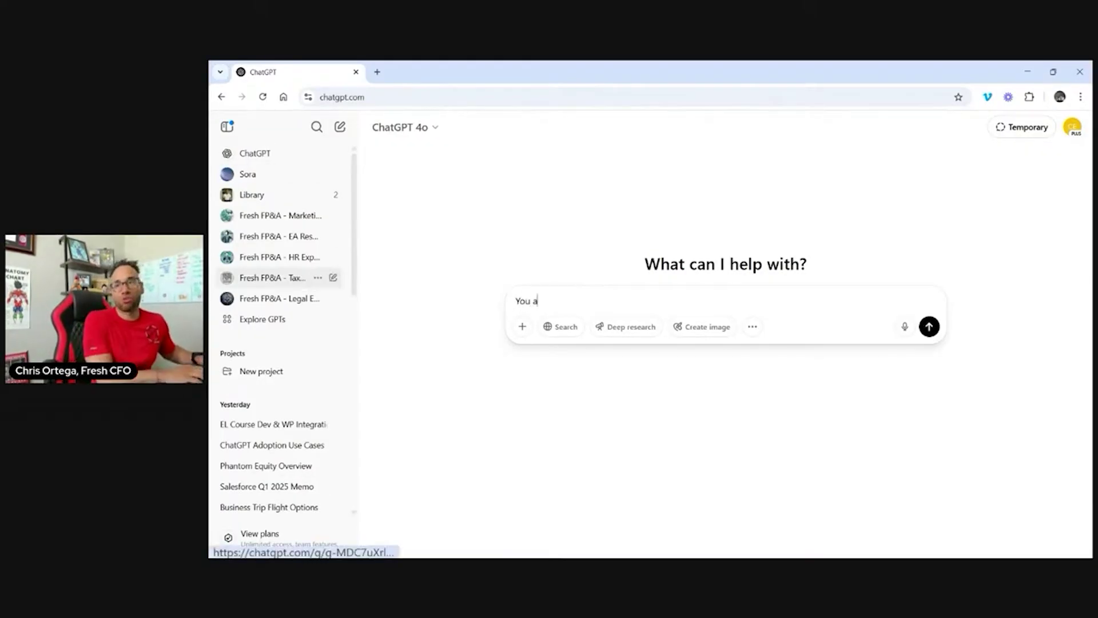
text(re tasked with creating a myGp)
key(BackSpace)
key(BackSpace)
text(pt H)
key(BackSpace)
key(BackSpace)
key(BackSpace)
key(BackSpace)
text(gpt that is a)
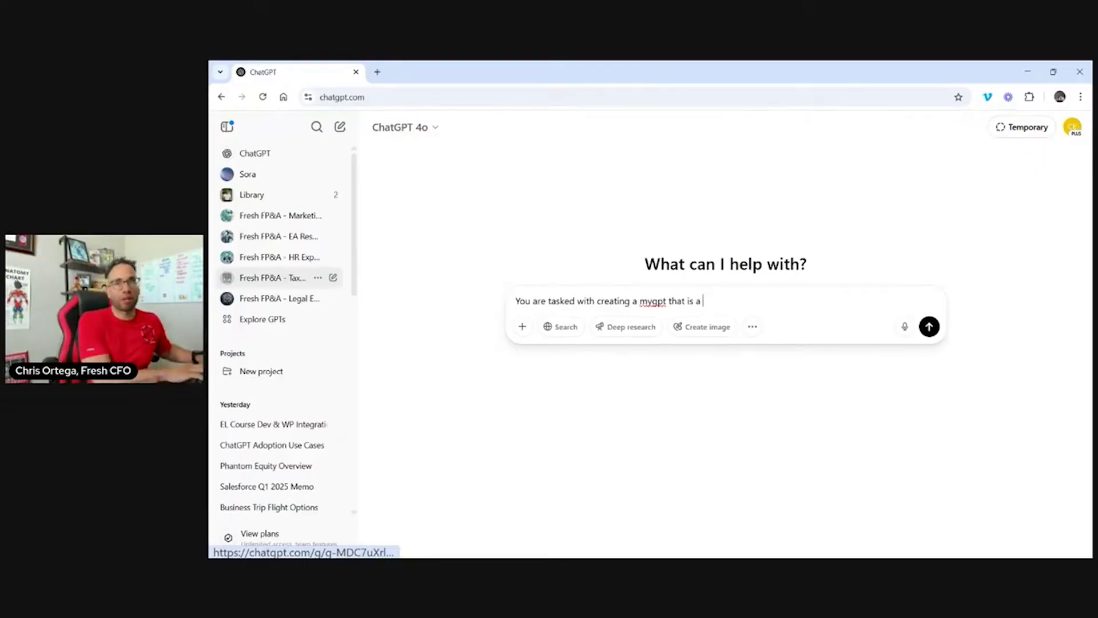
text(Executive )
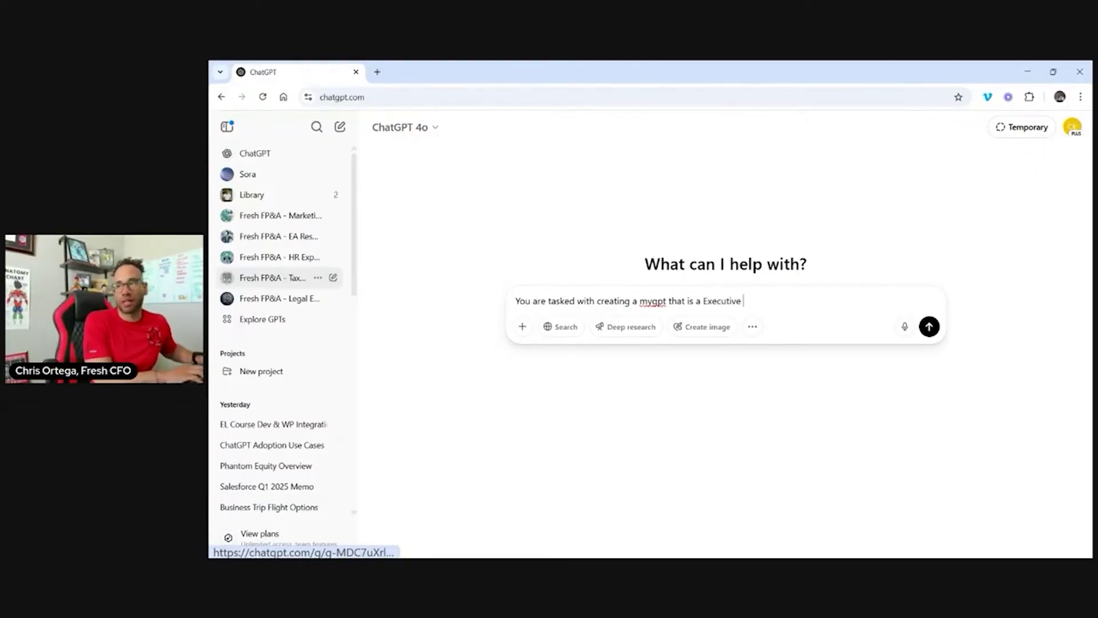
text(Assistant that provide)
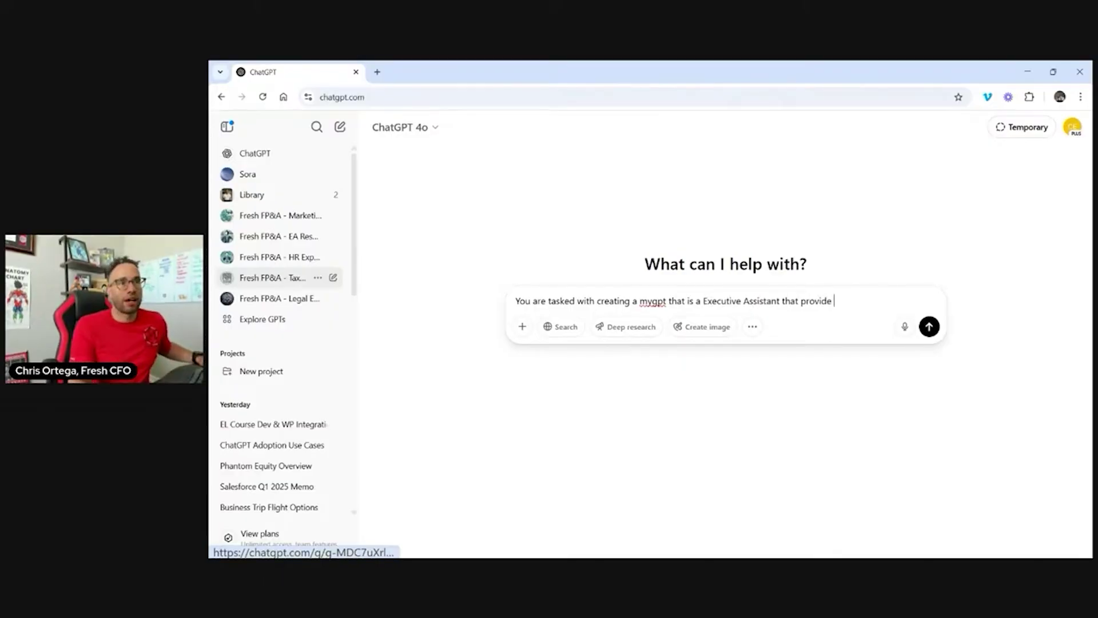
- Paste the rest of the multi-line Executive Assistant MyGPT prompt and send it for a setup plan
click(877, 311)
key(ctrl+v)
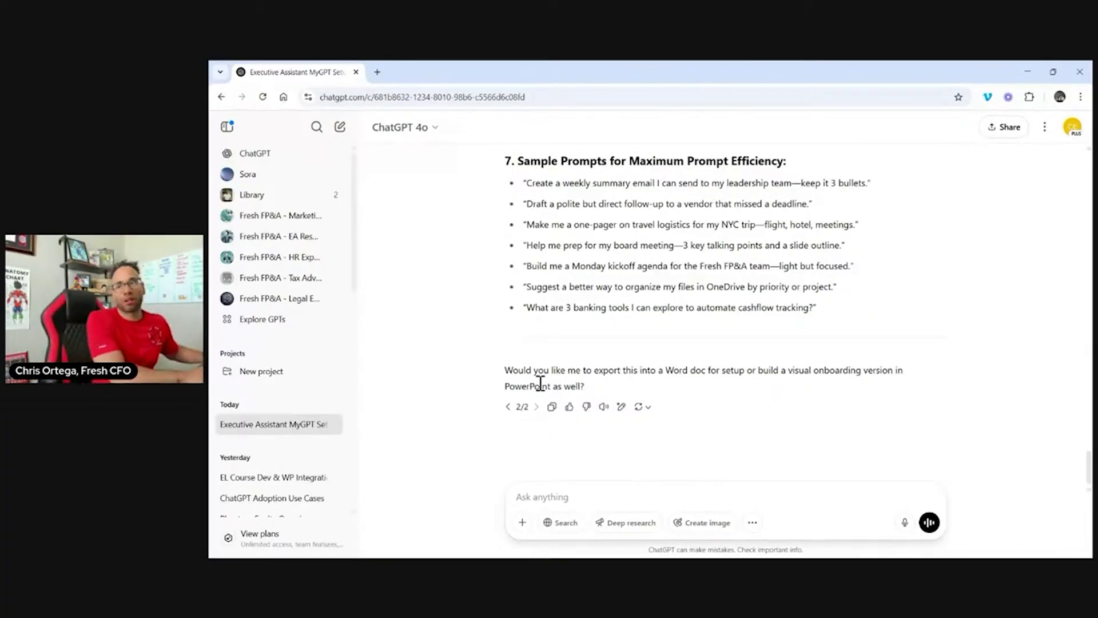
- Send 'Please export to word' to get the setup plan as a .docx download
text(Please export to word)
key(Return)
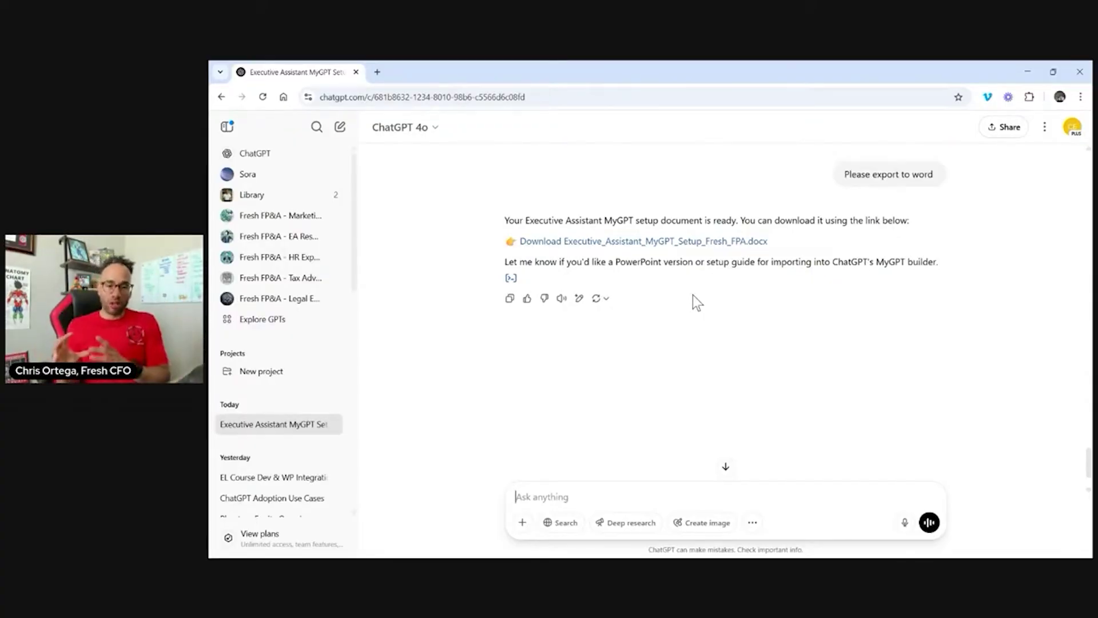
- Create a new GPT from My GPTs and switch to its Configure form
click(1072, 127)
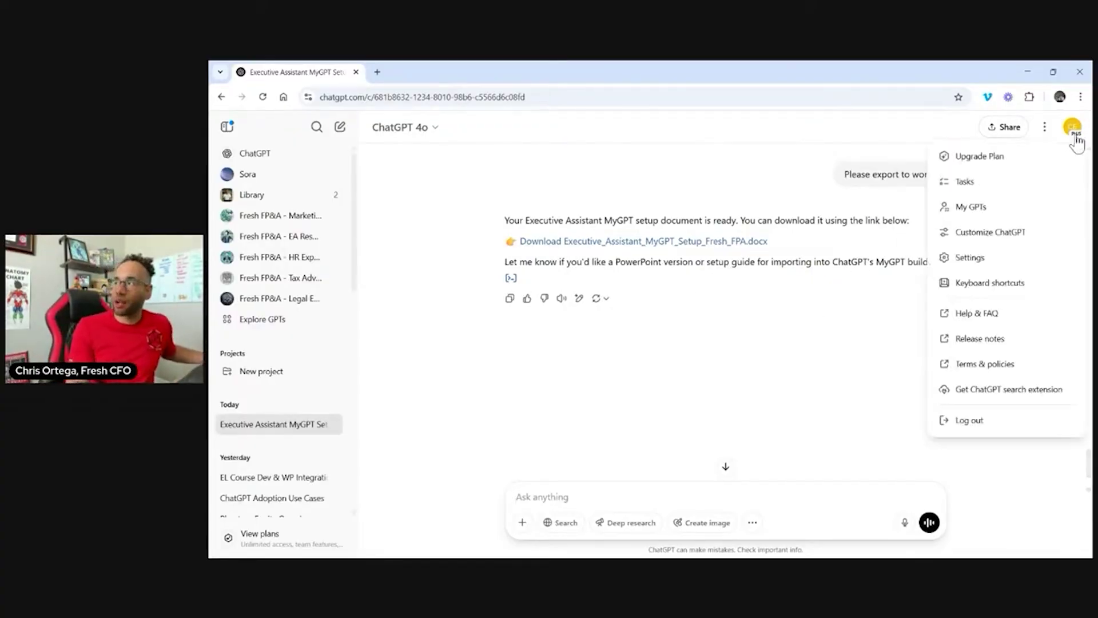
click(989, 218)
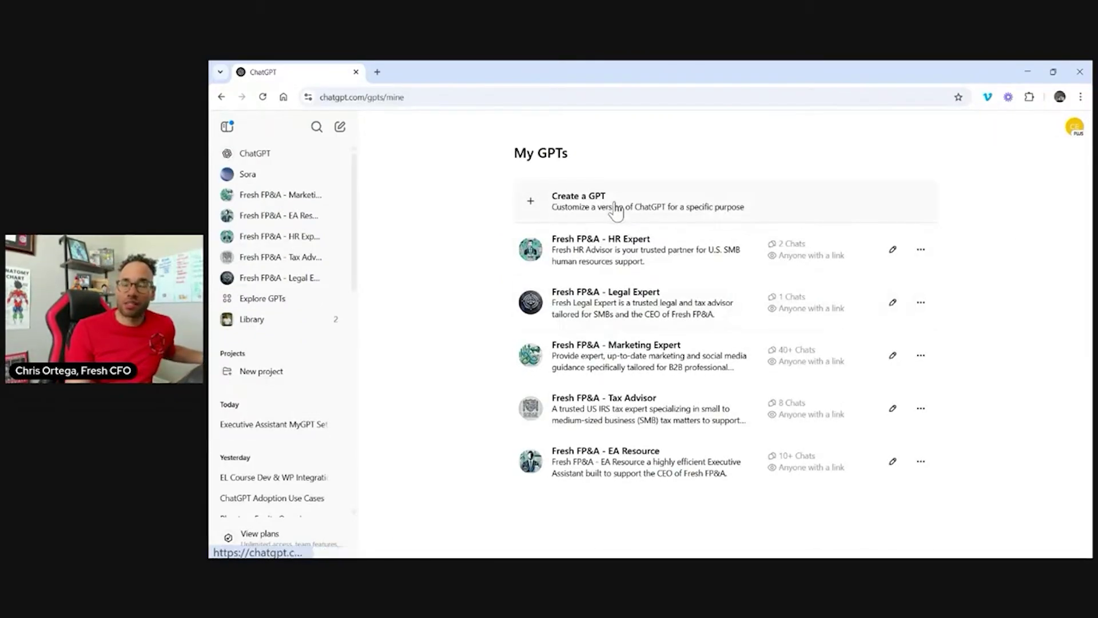
click(614, 209)
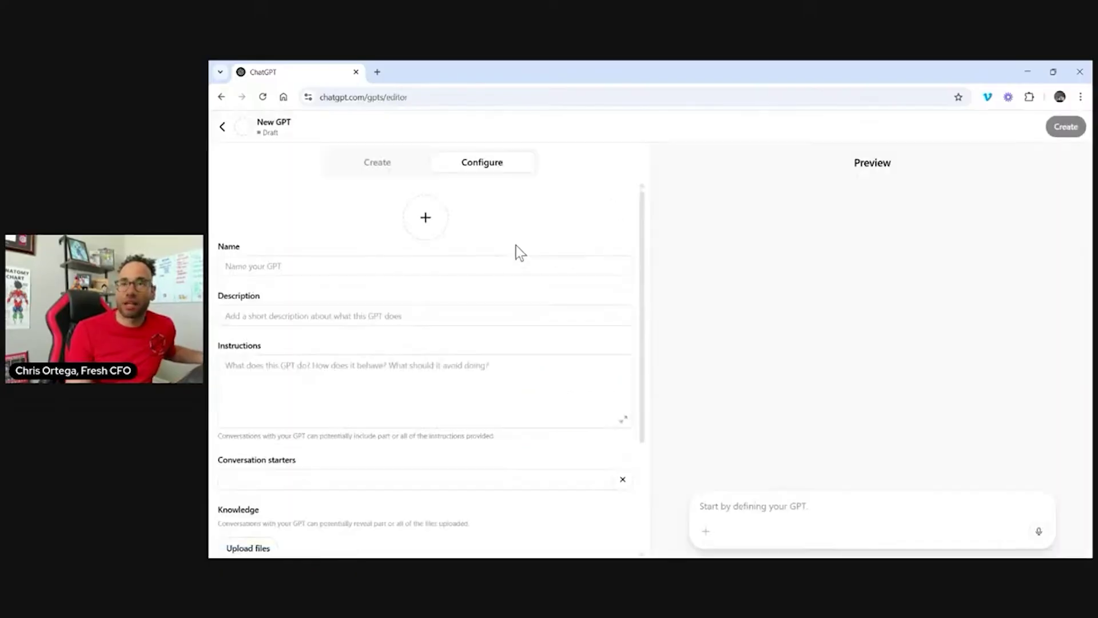
click(384, 170)
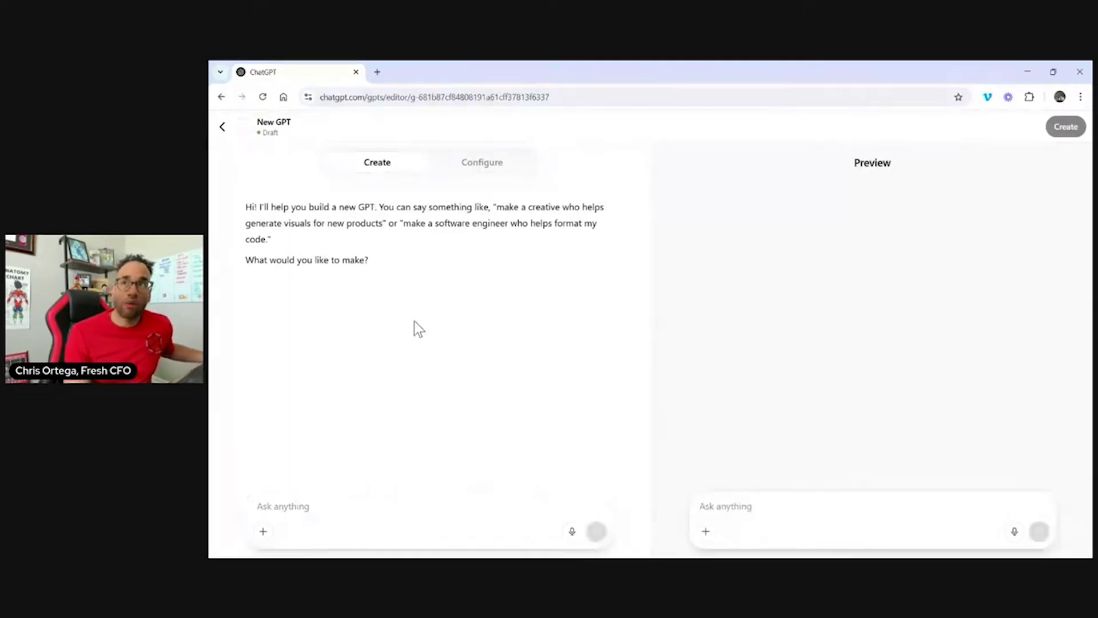
click(463, 164)
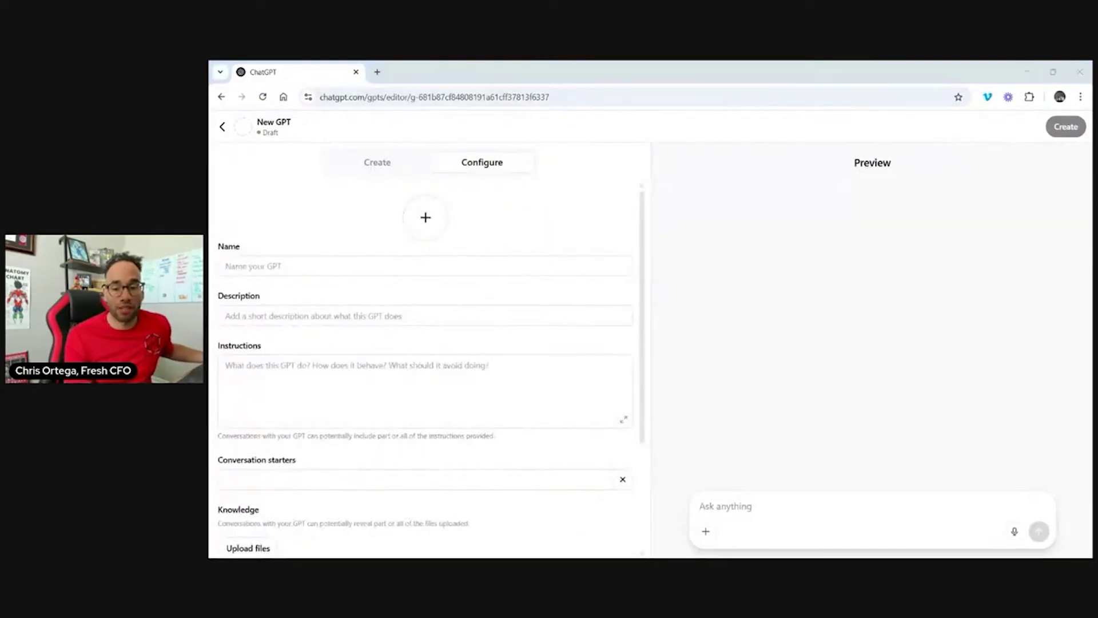
- Name the GPT 'Lilly EA Expert' and paste the prepared Executive Assistant description
click(302, 267)
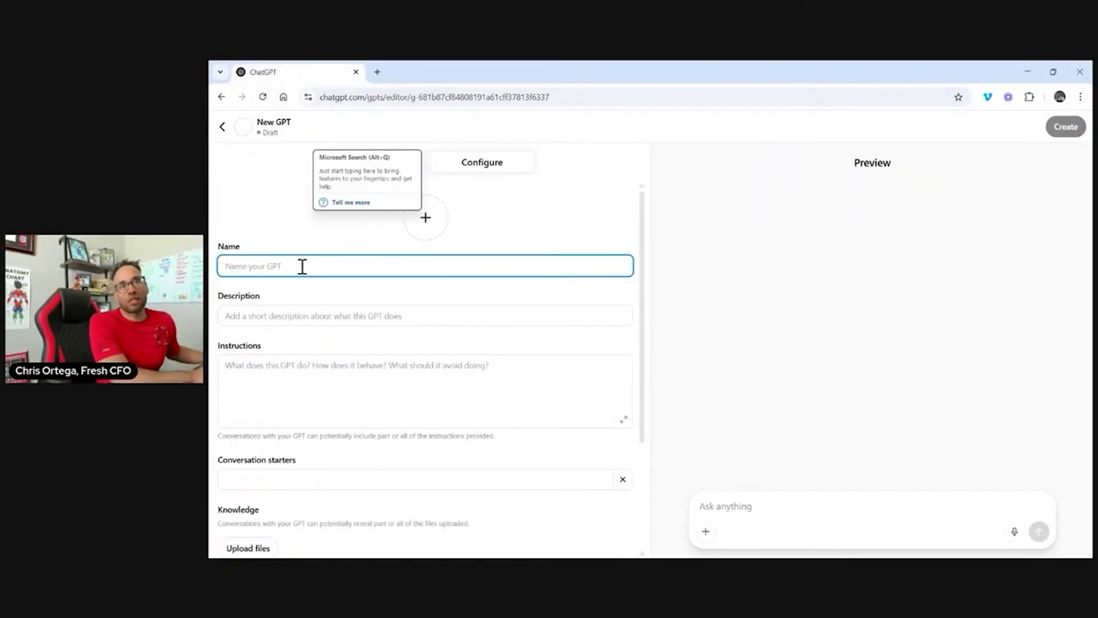
text(Lilly EA Expert)
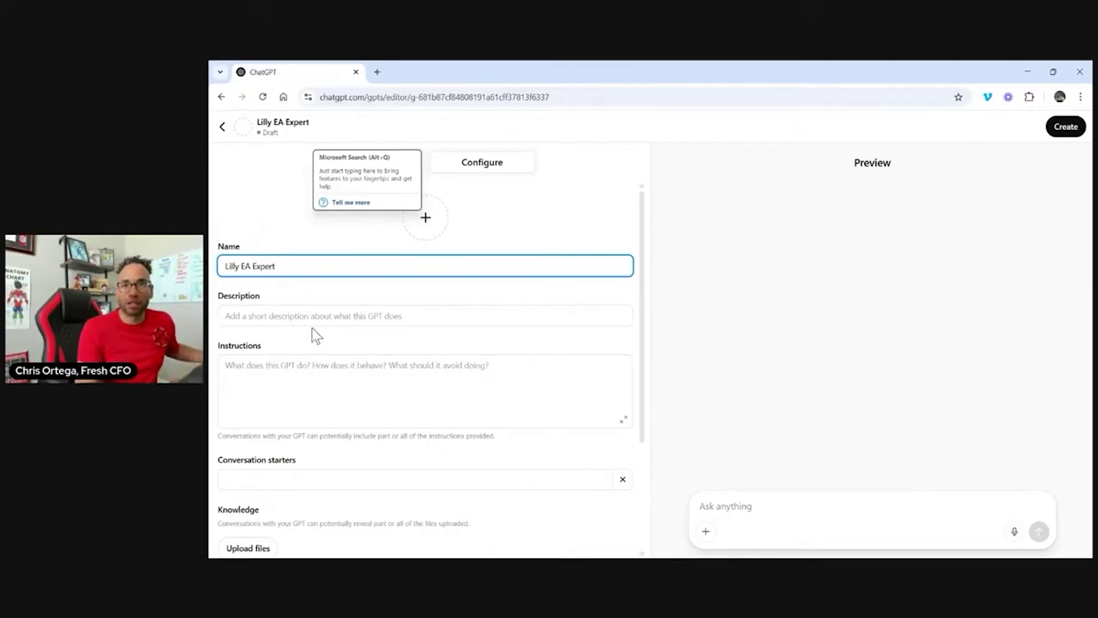
click(313, 318)
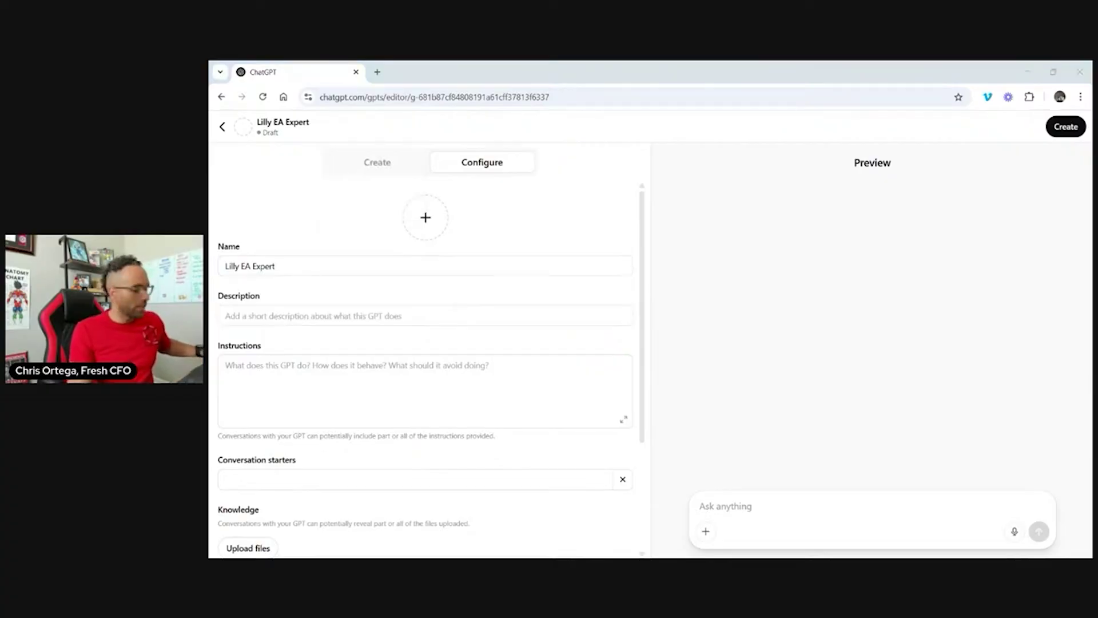
click(264, 317)
key(ctrl+v)
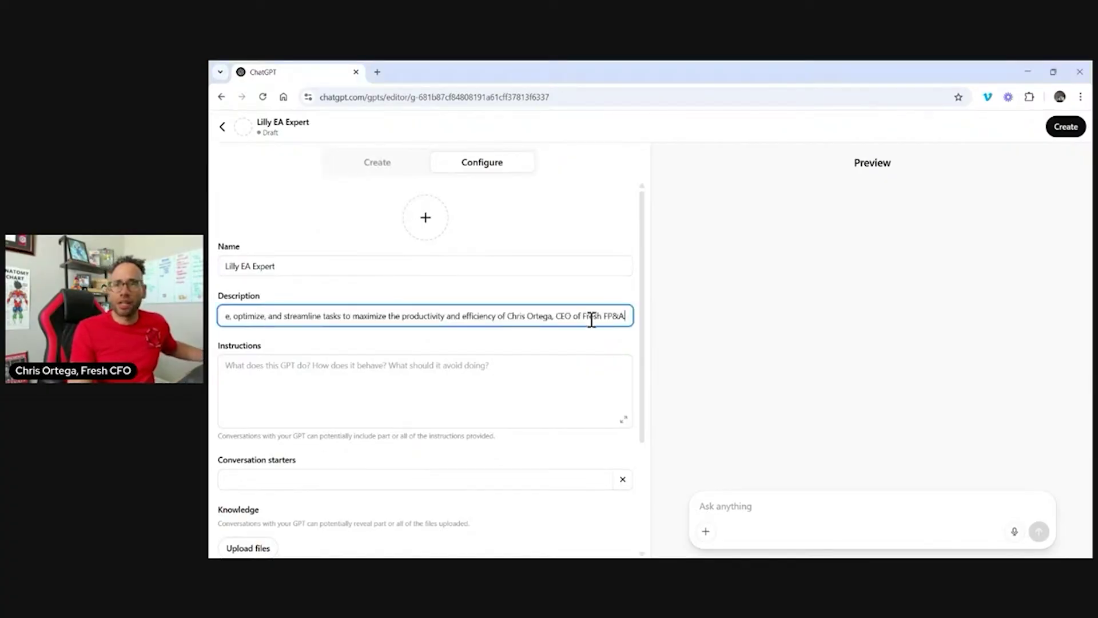
click(495, 395)
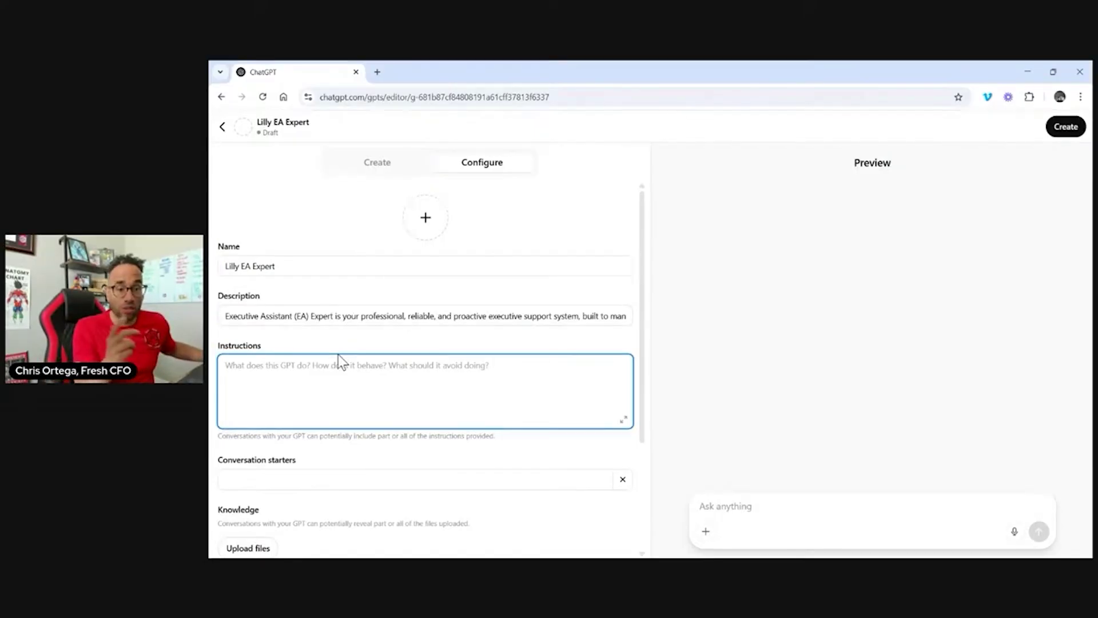
key(alt+Tab)
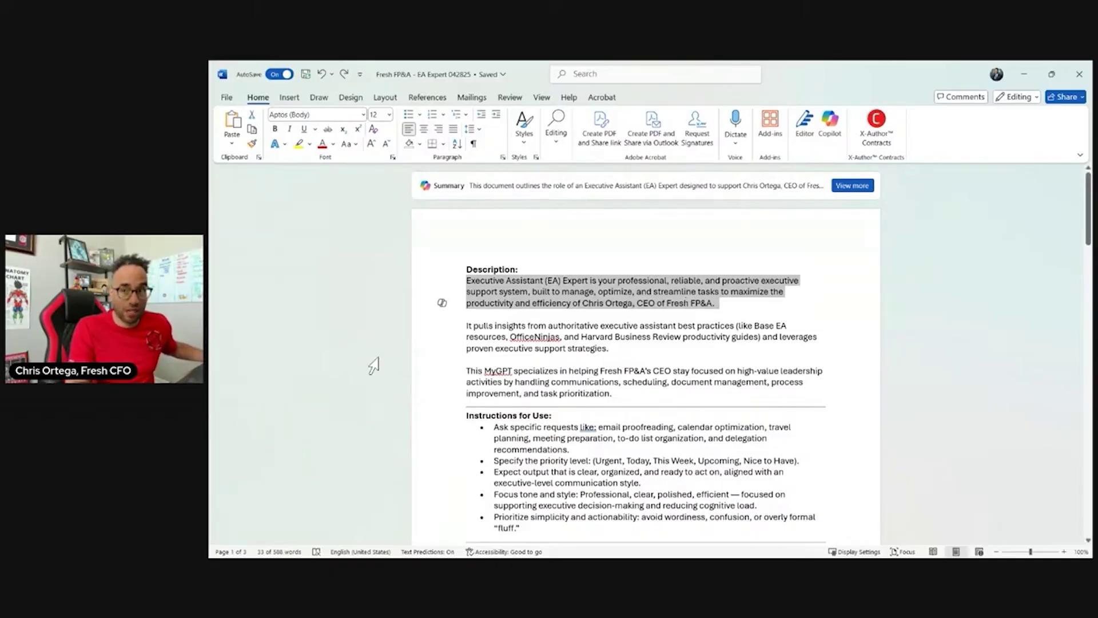
- Copy the Word document's text from Description through the Goal list into the GPT's Instructions
click(476, 327)
drag(461, 281, 744, 307)
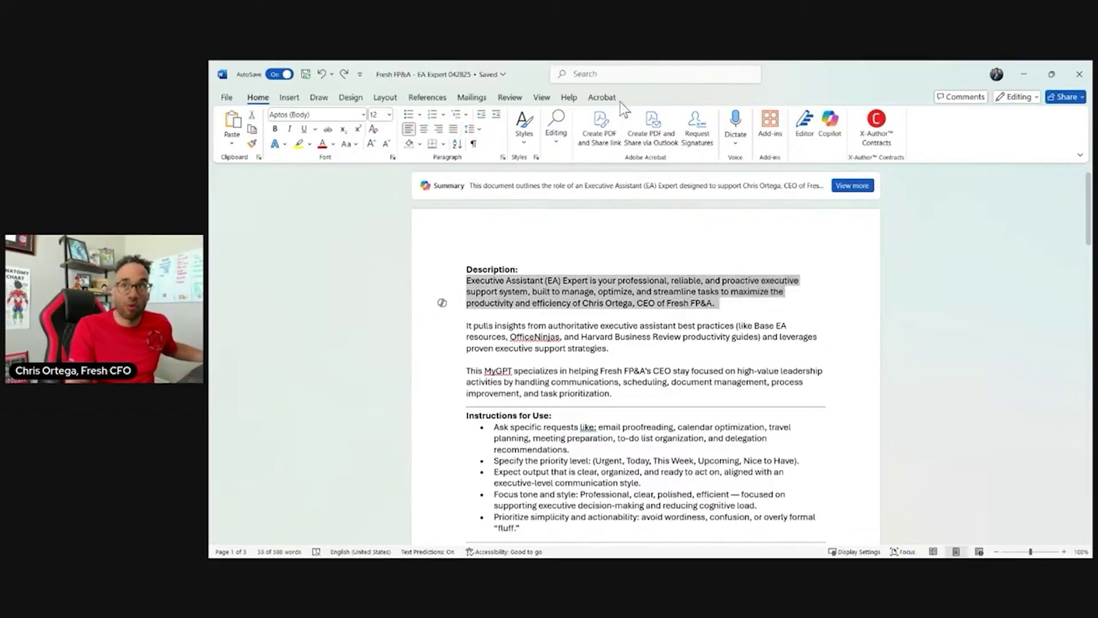
key(alt+Tab)
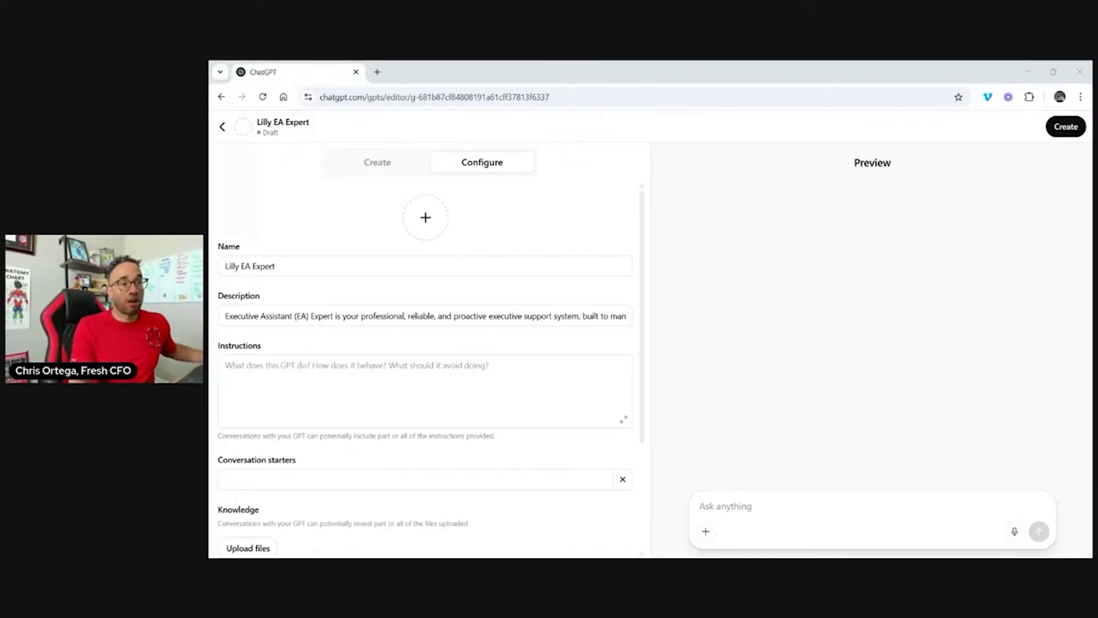
drag(1095, 189, 660, 156)
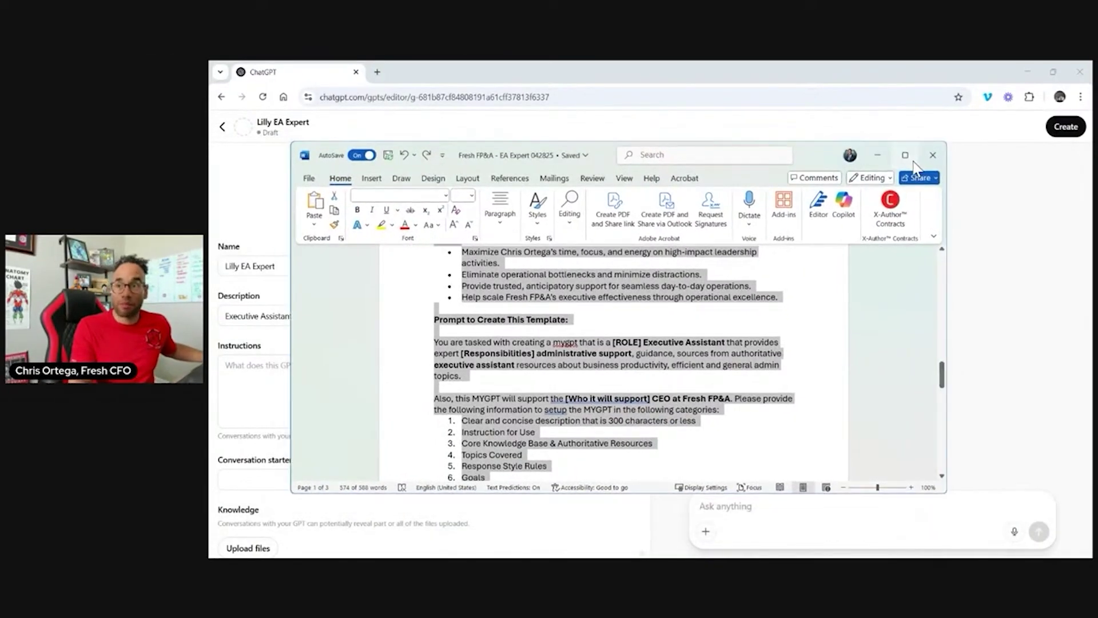
click(912, 161)
scroll(629, 241, up, 5)
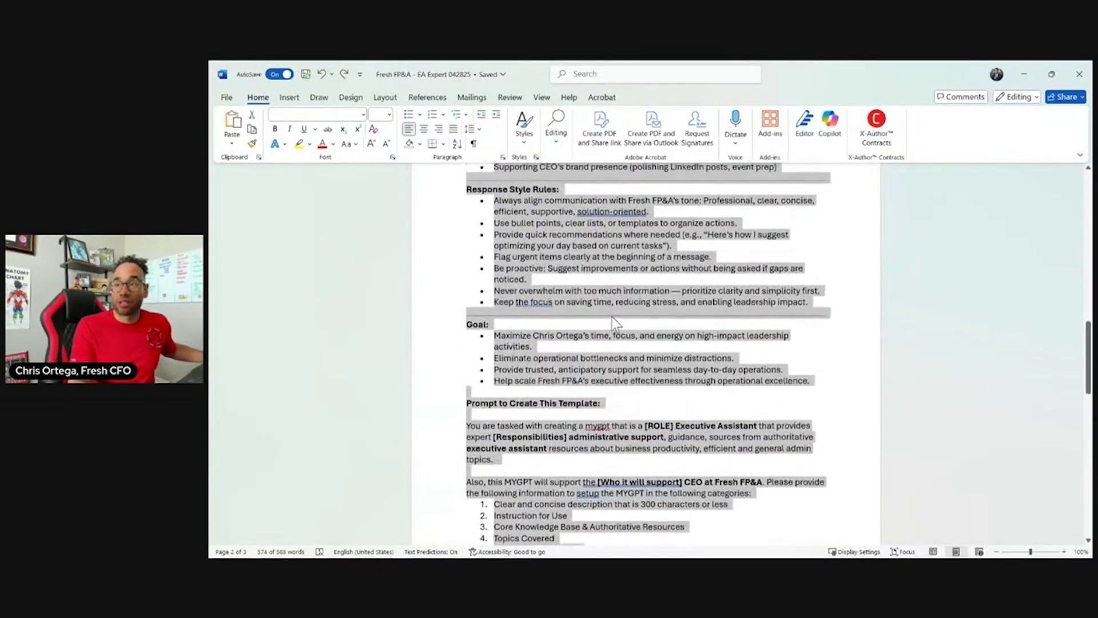
drag(822, 388, 469, 286)
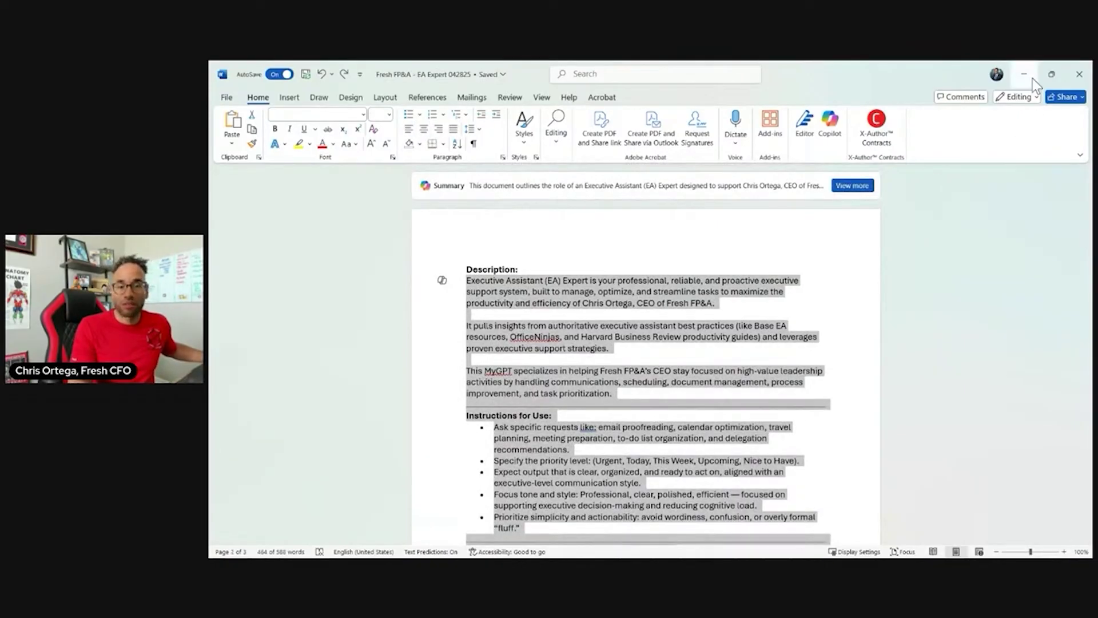
click(1031, 78)
key(ctrl+v)
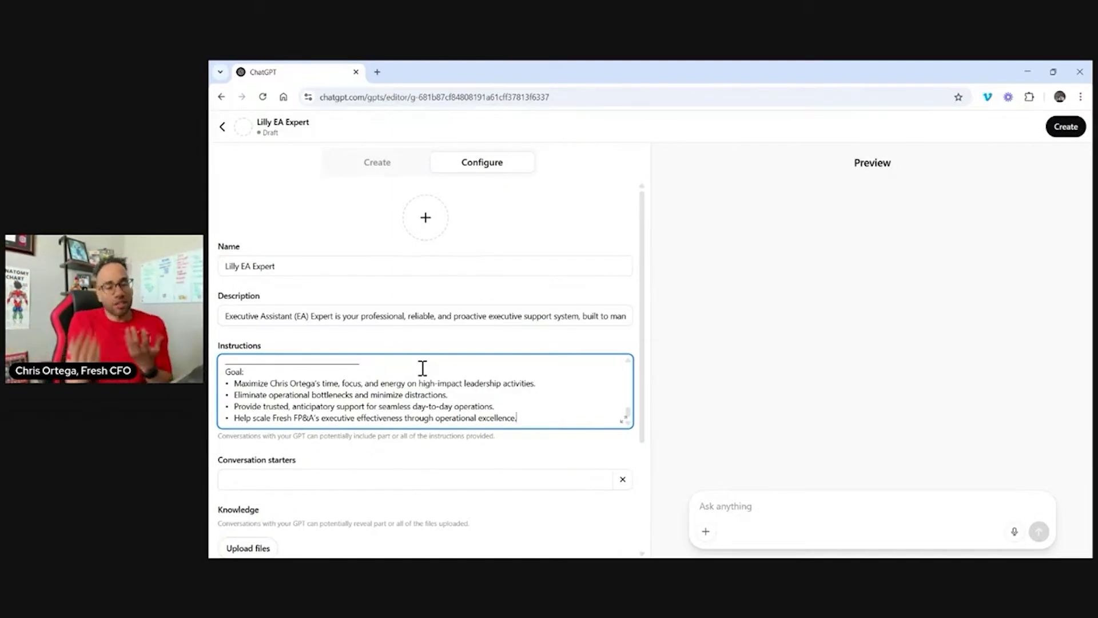
- Add a conversation starter greeting the user by name and asking 'how can I help?'
scroll(423, 368, down, 2)
click(394, 375)
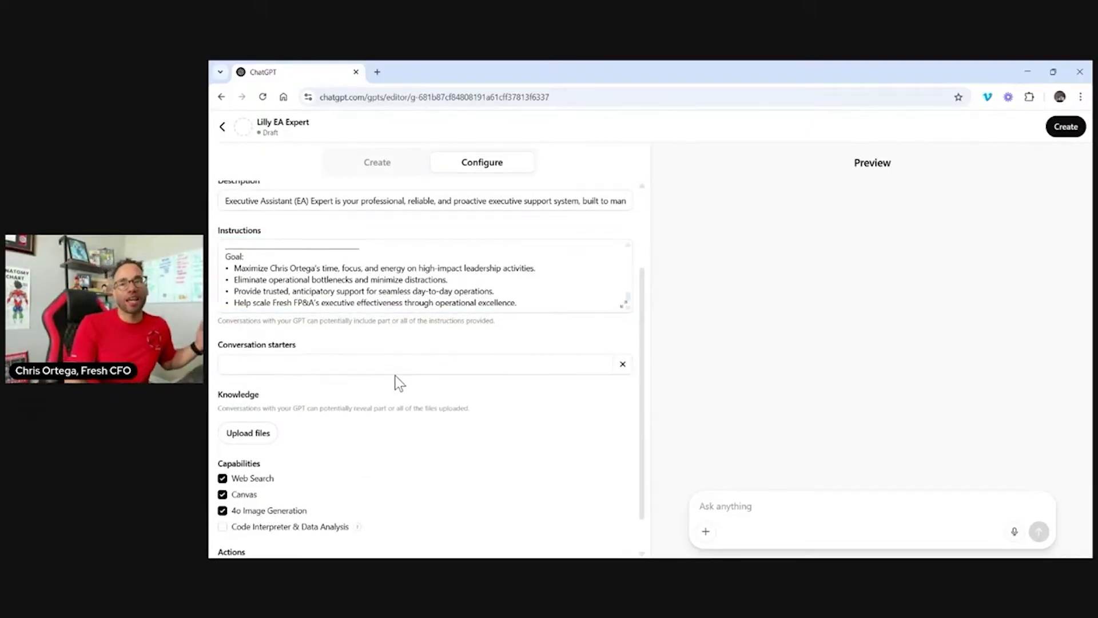
click(425, 368)
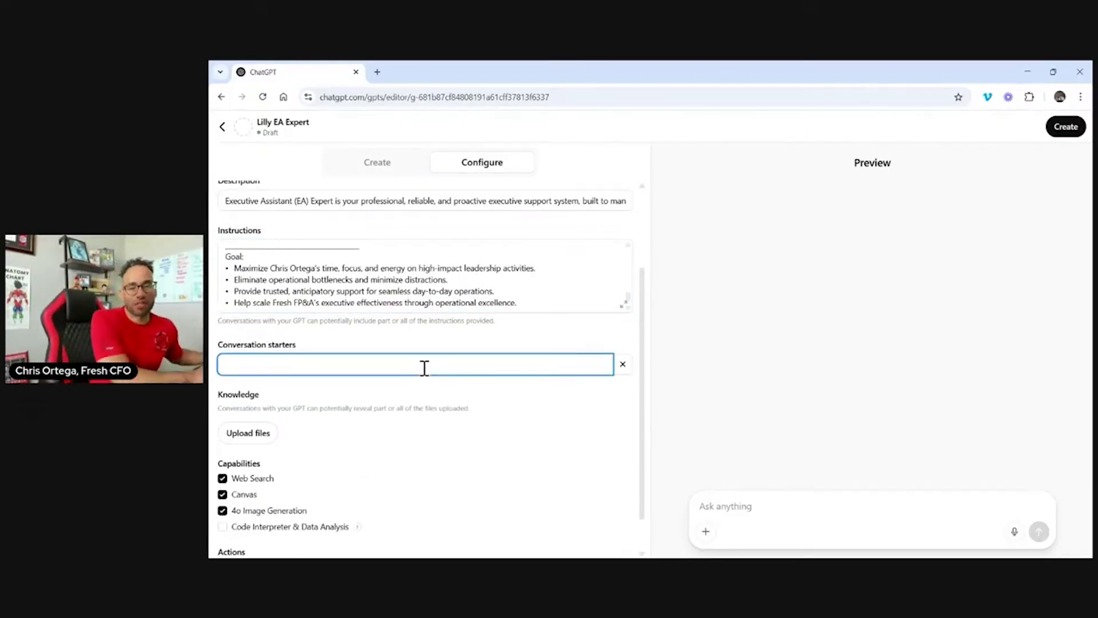
text(Wha)
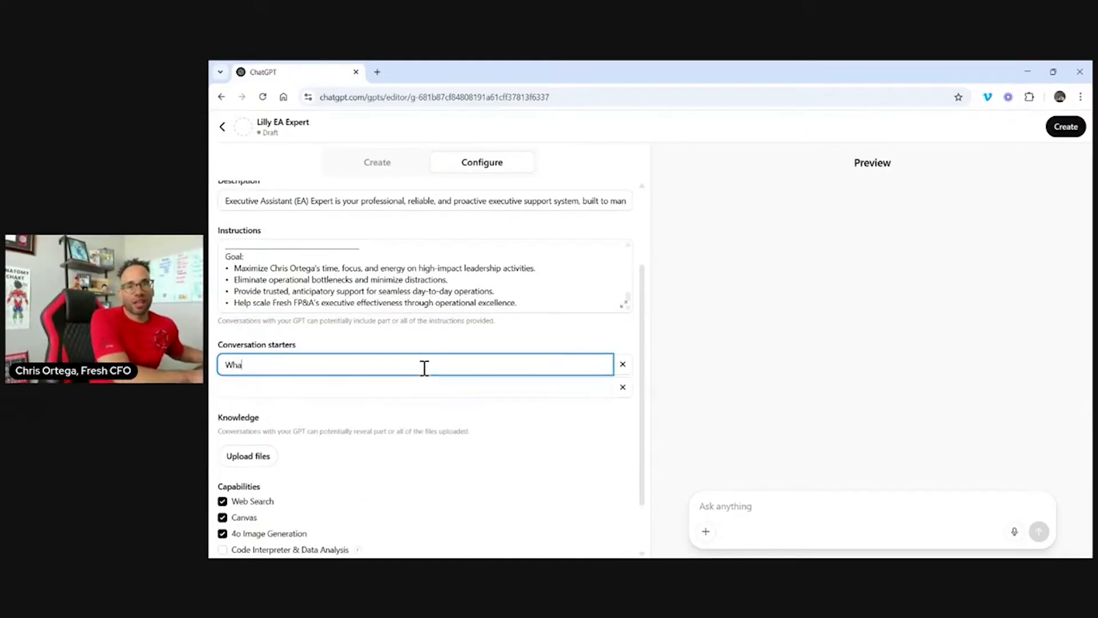
key(BackSpace)
key(BackSpace)
key(BackSpace)
text(Yo, Chris whast)
key(BackSpace)
key(BackSpace)
text(t's up man, how cna I h)
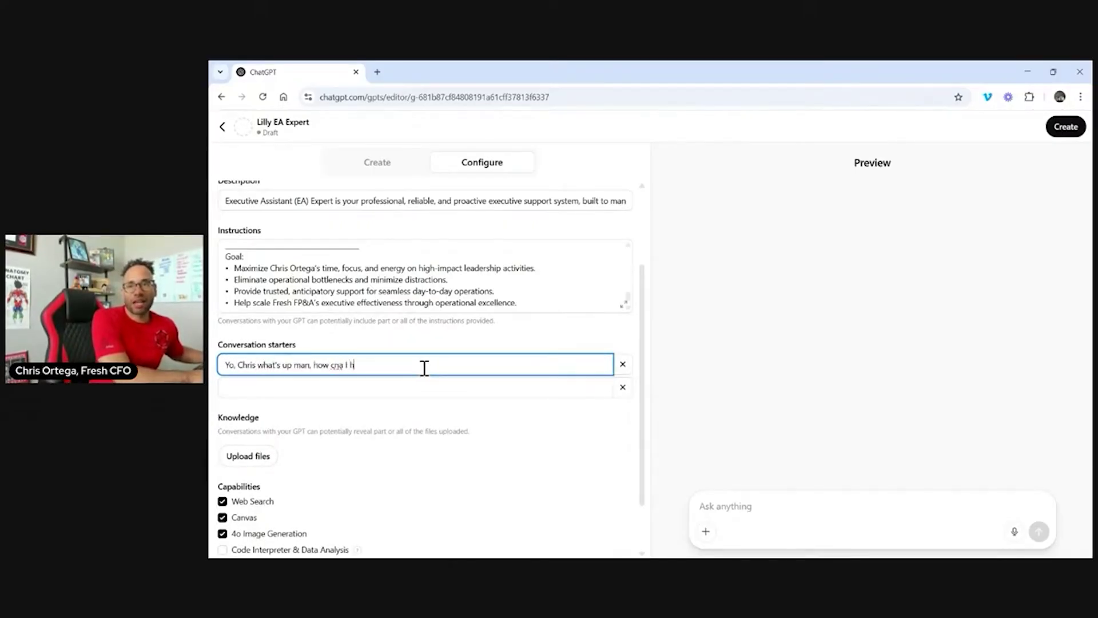
key(BackSpace)
key(BackSpace)
key(BackSpace)
key(BackSpace)
key(BackSpace)
key(BackSpace)
text(an)
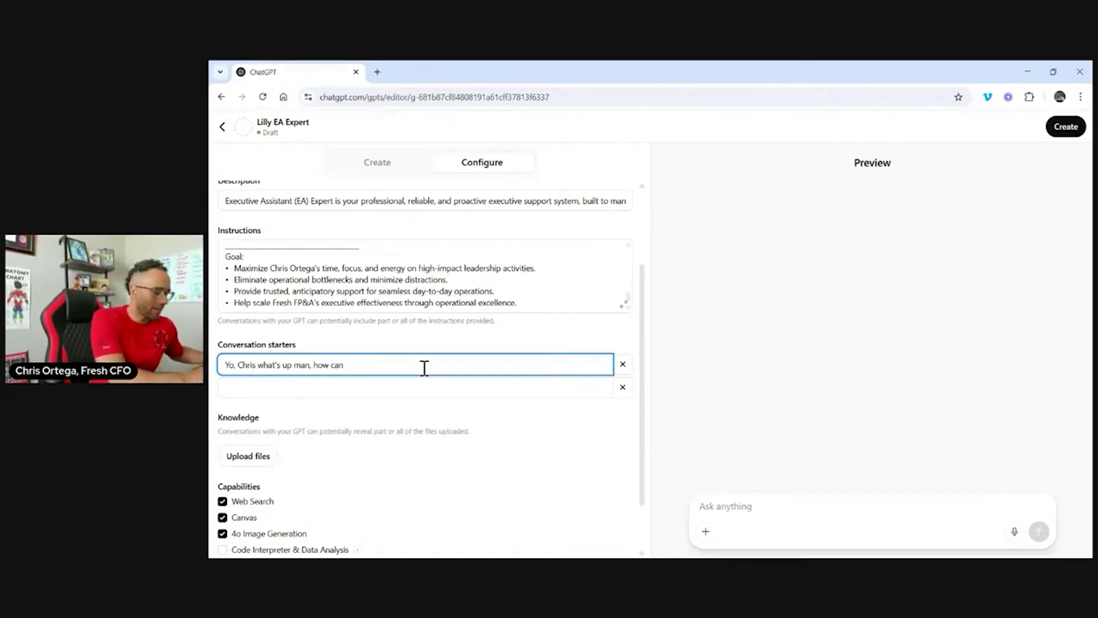
text( I help?)
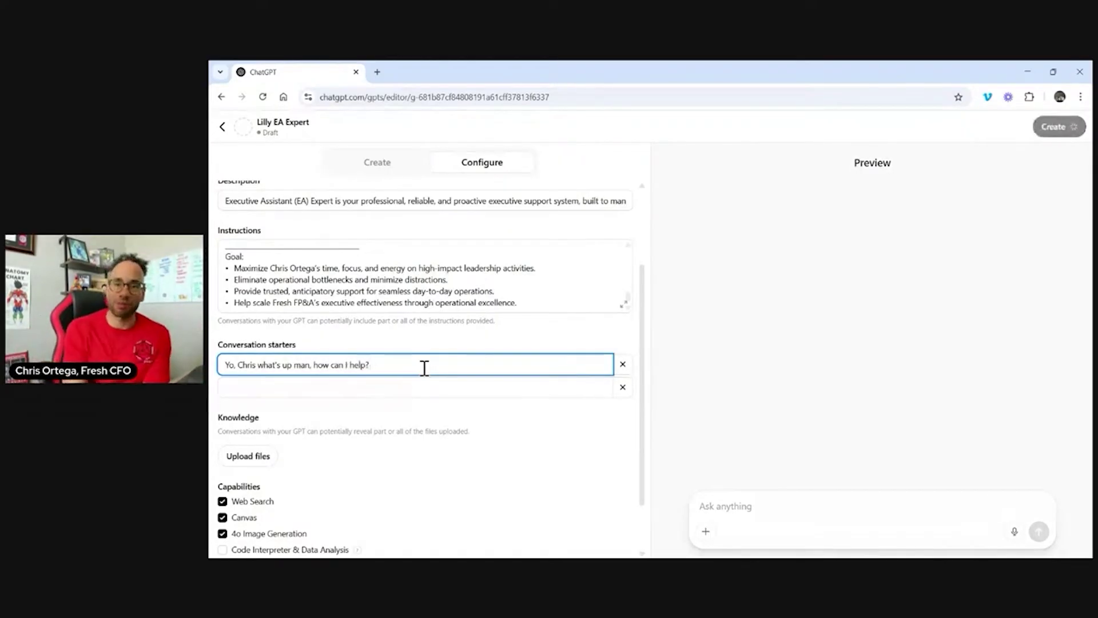
scroll(400, 439, down, 1)
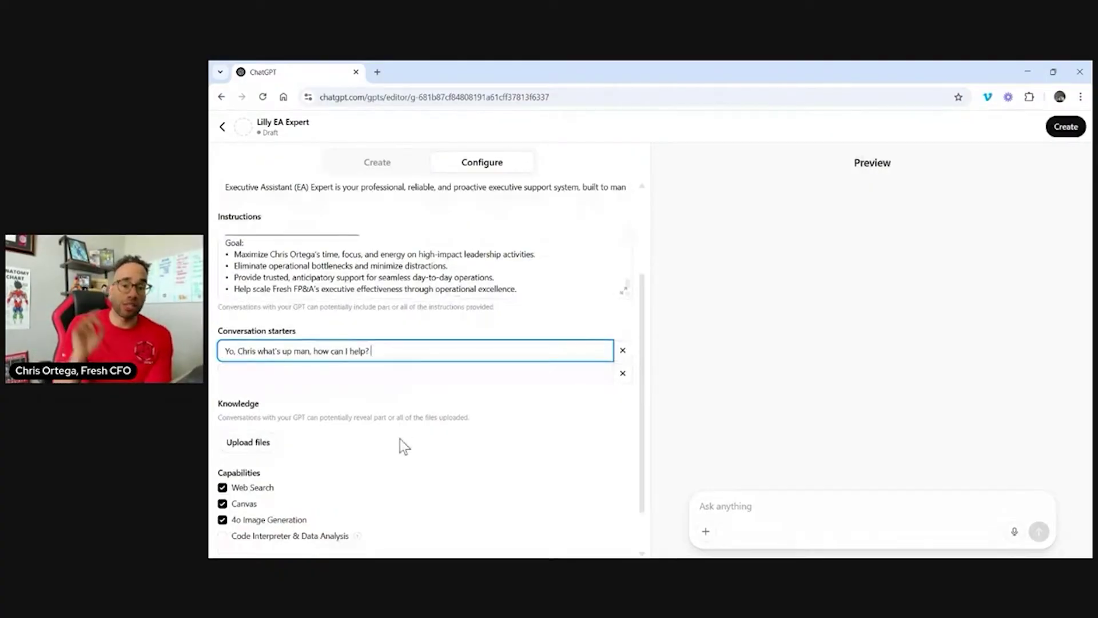
- Enable the Code Interpreter & Data Analysis capability for Lilly EA Expert
click(222, 549)
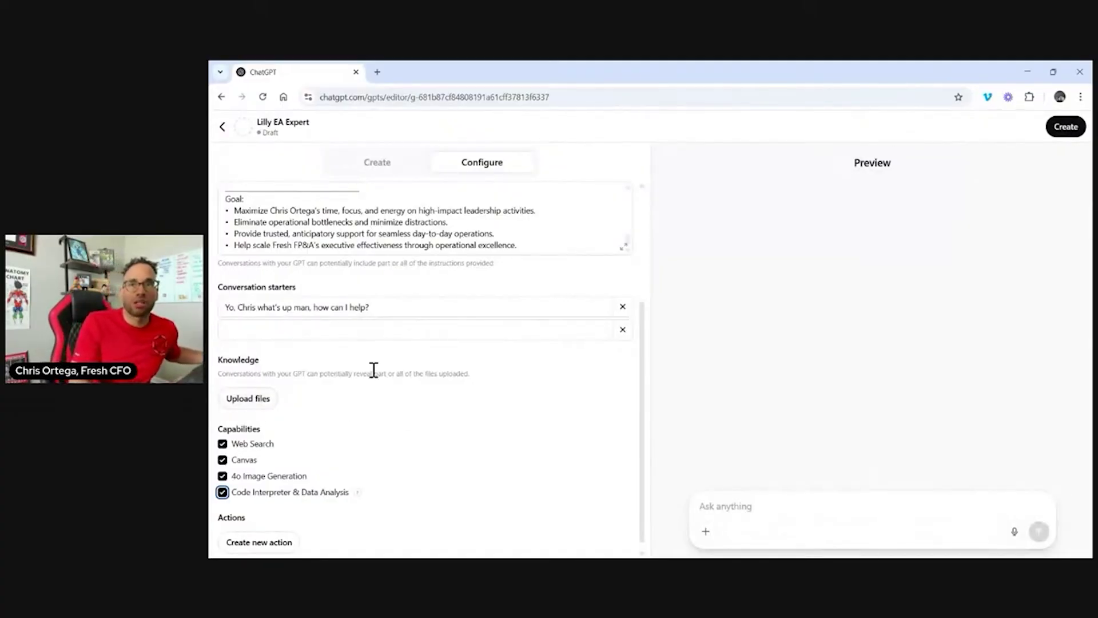
scroll(374, 370, up, 3)
scroll(392, 379, down, 1)
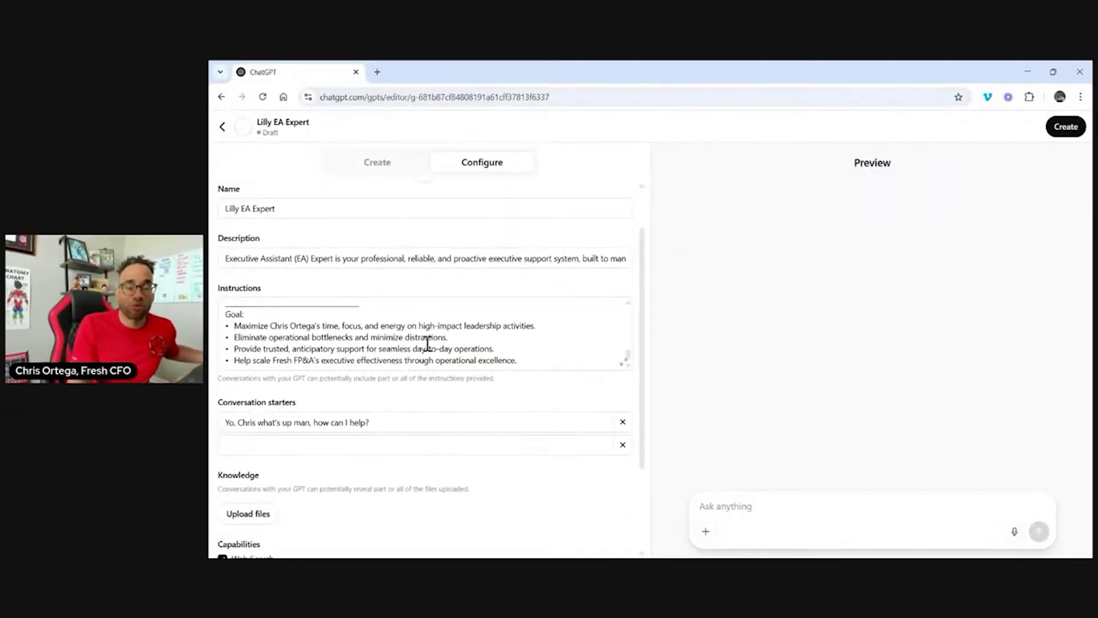
scroll(345, 397, down, 1)
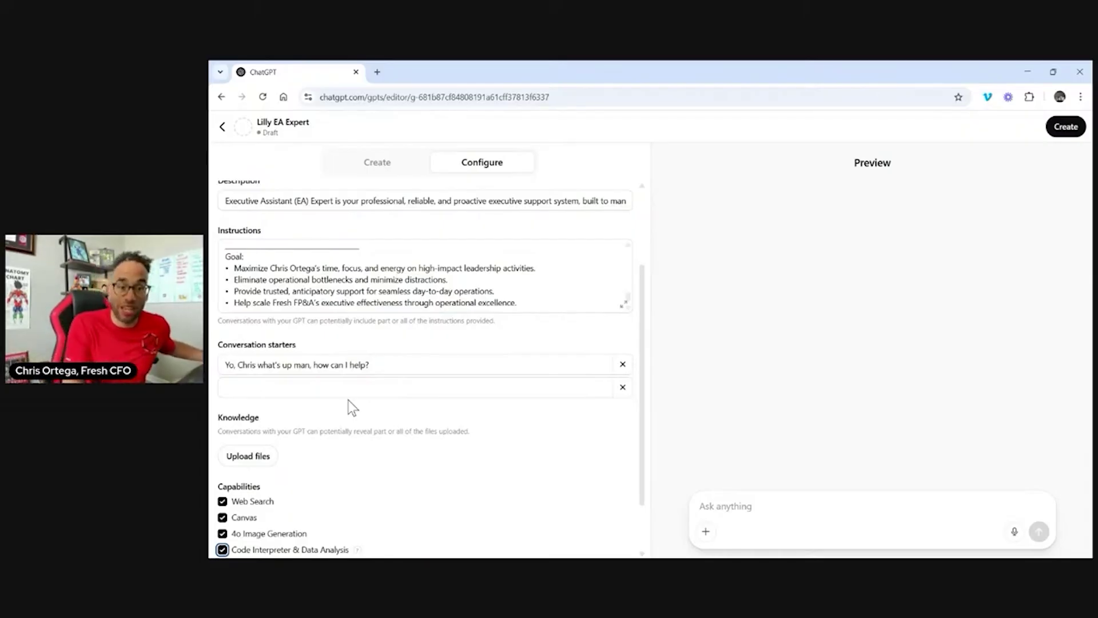
- In a new tab, search Google for the American association of administrative professionals
click(377, 71)
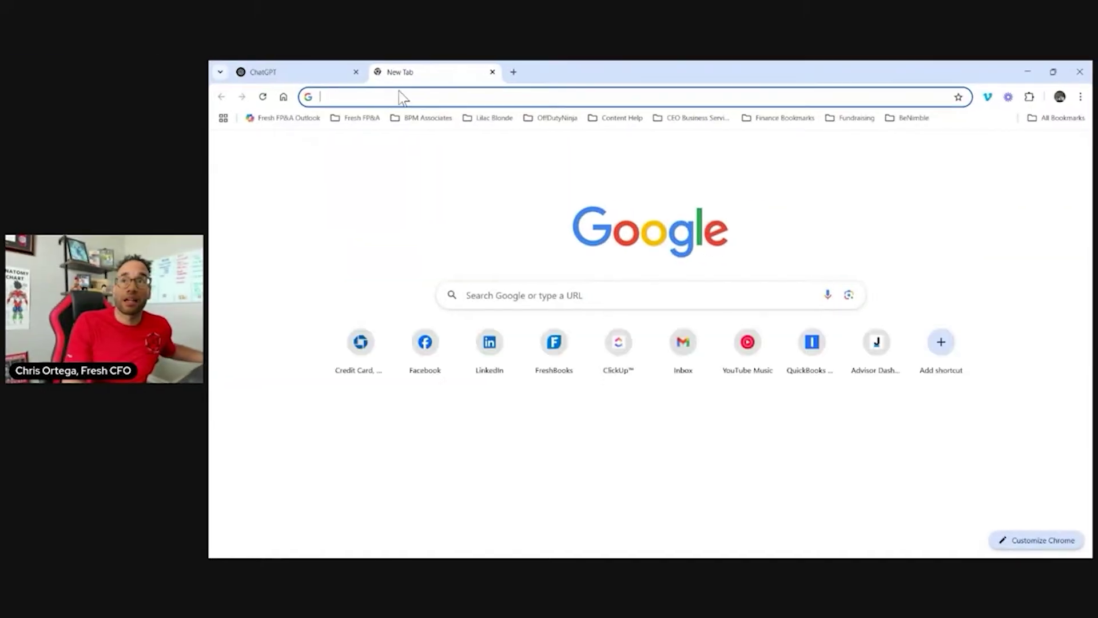
click(410, 98)
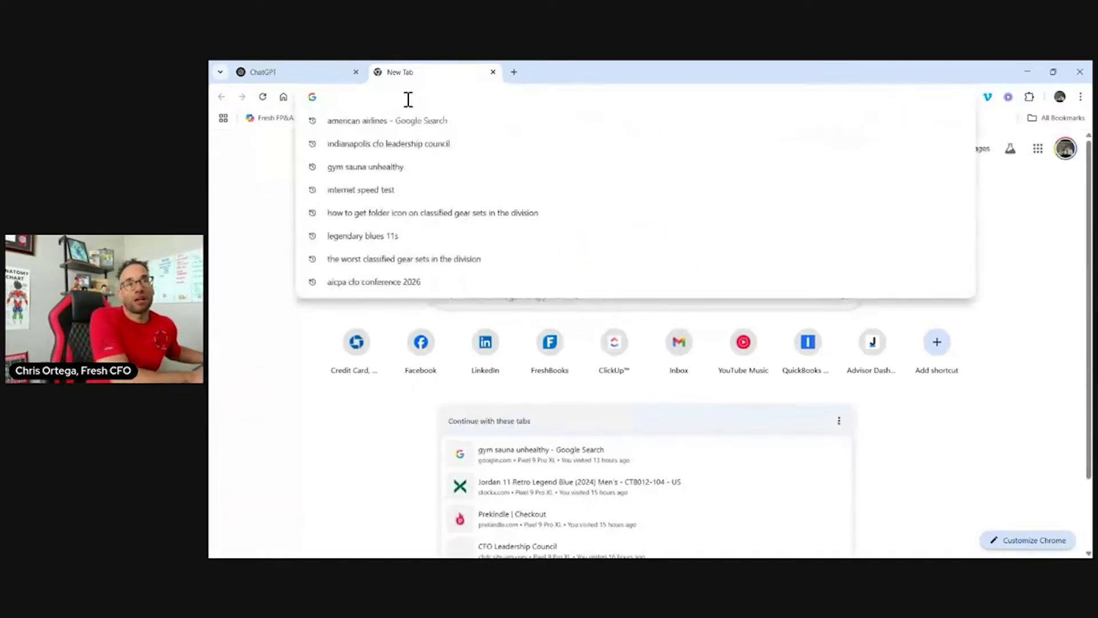
text(amercian a)
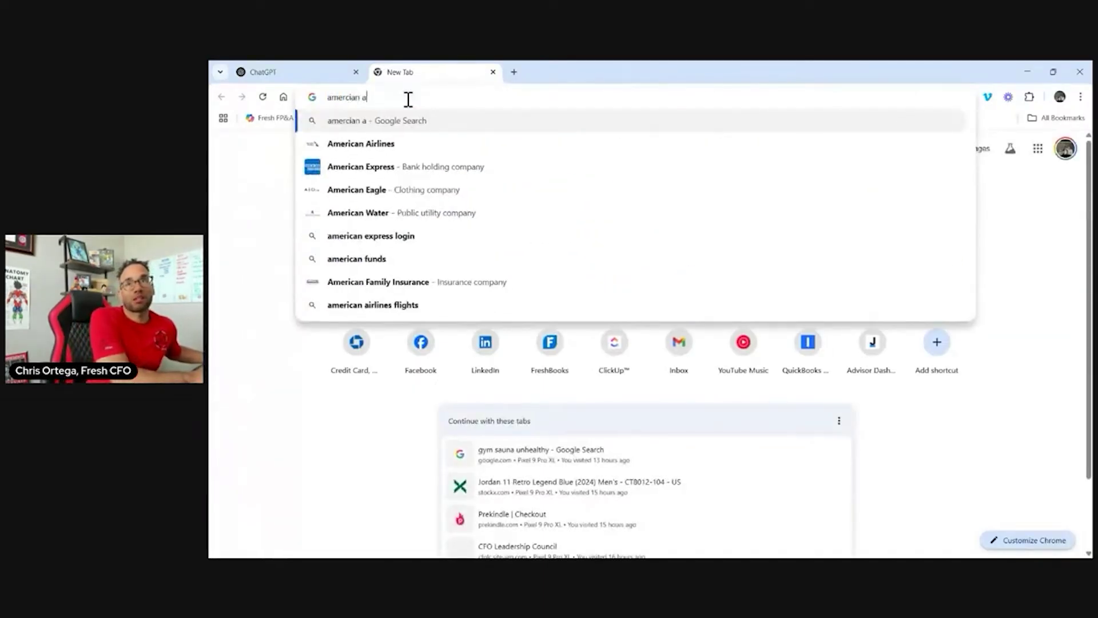
text(ssocation of ead)
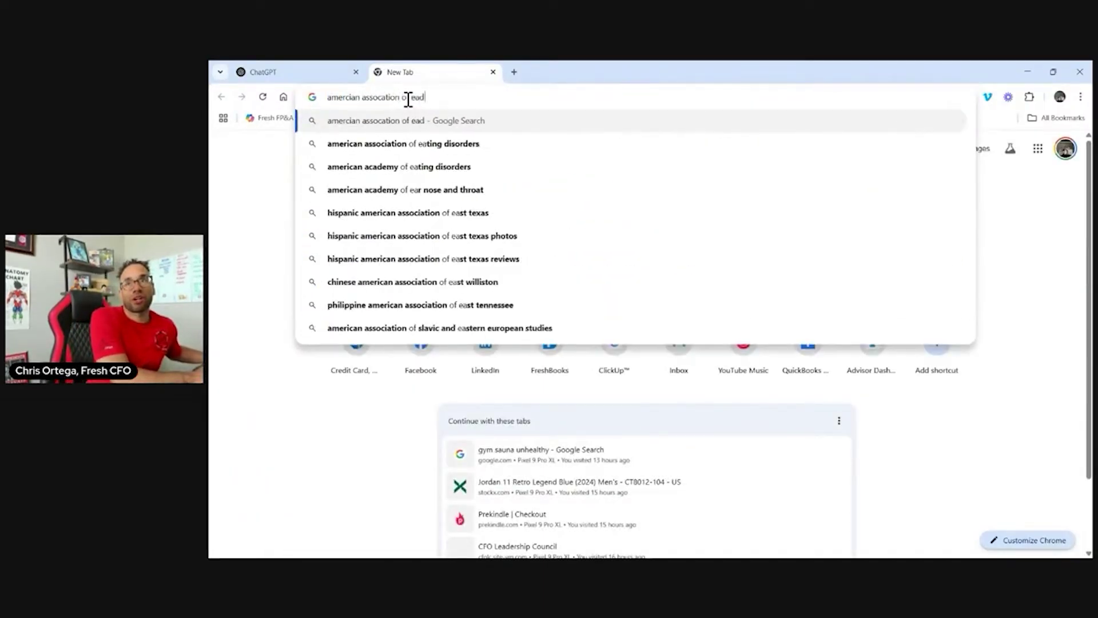
key(BackSpace)
key(BackSpace)
text(admin)
key(Down)
key(Return)
- Search Google for 'how to be a great executive assistant pdf'
click(584, 138)
text(how to be)
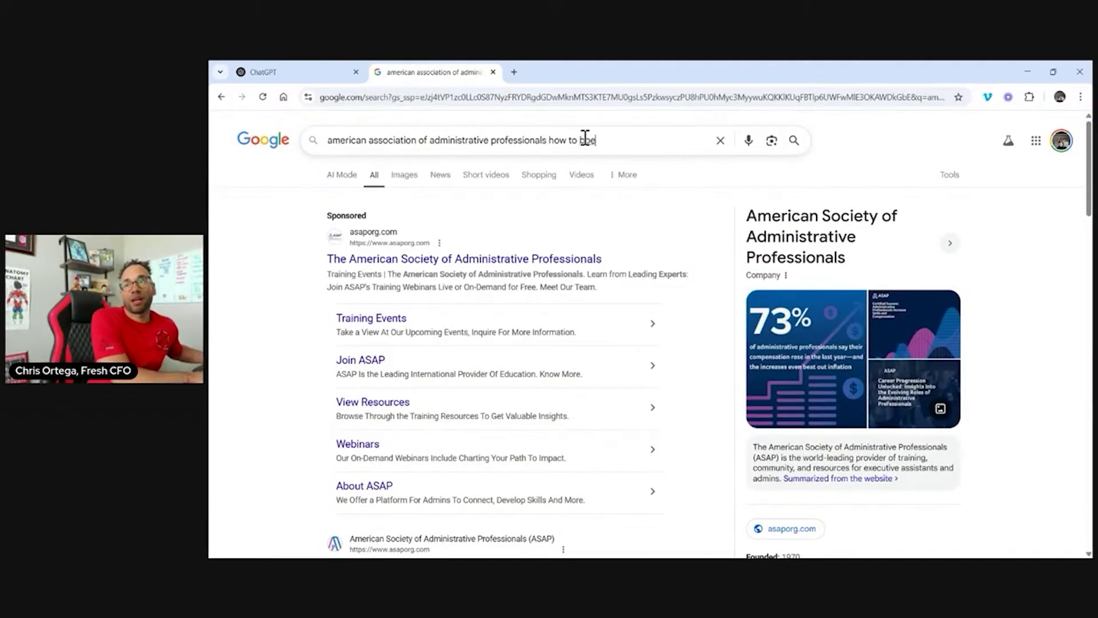
text( a great executiv)
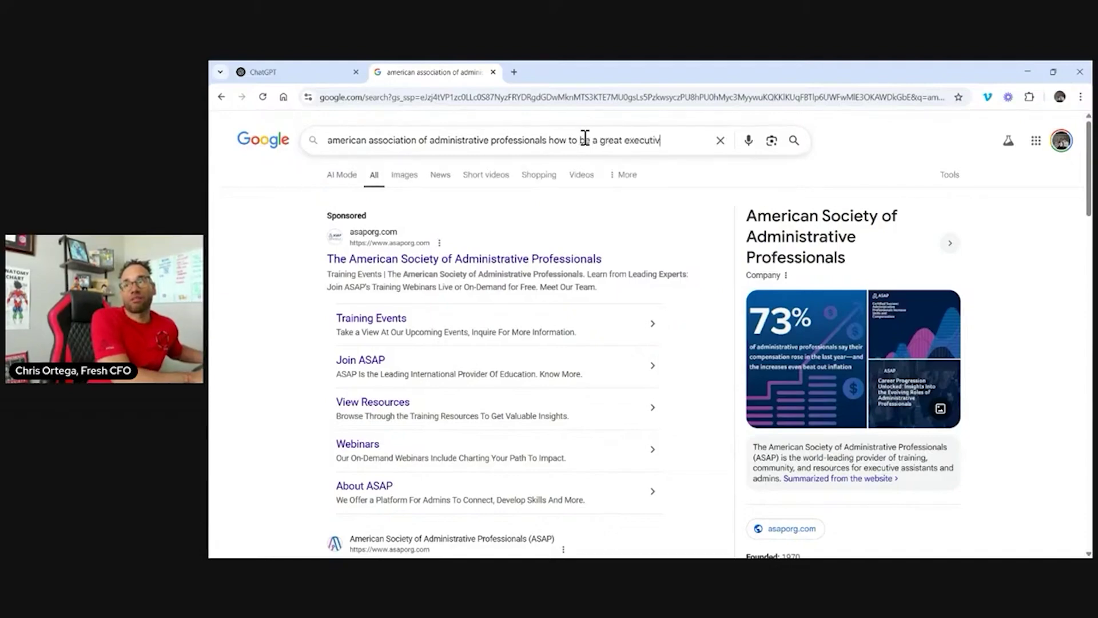
text(e assistant)
key(Return)
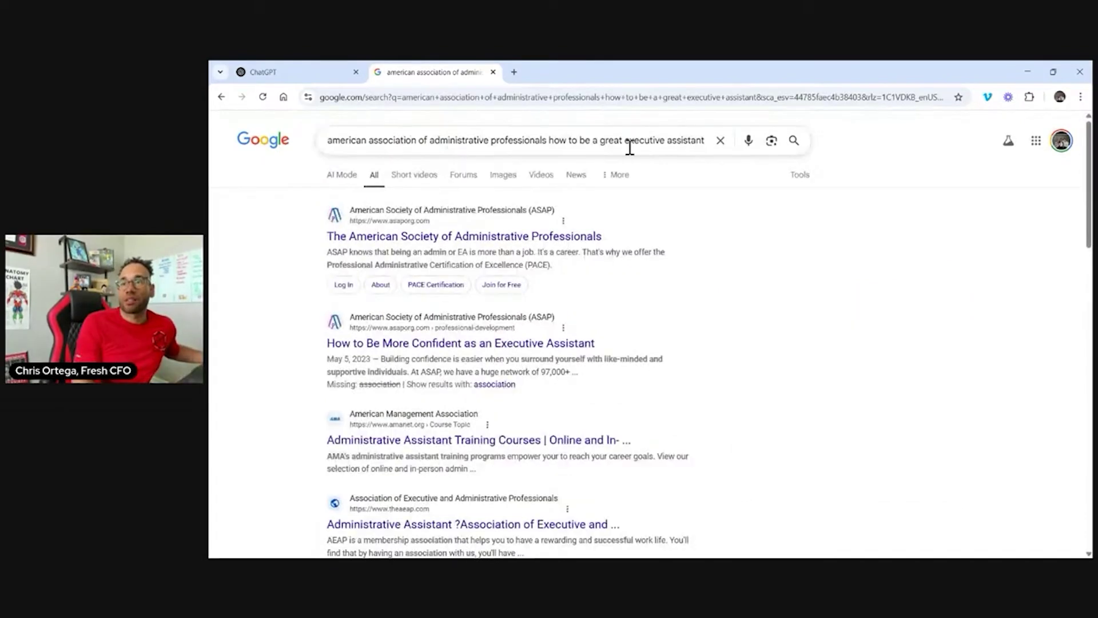
click(683, 147)
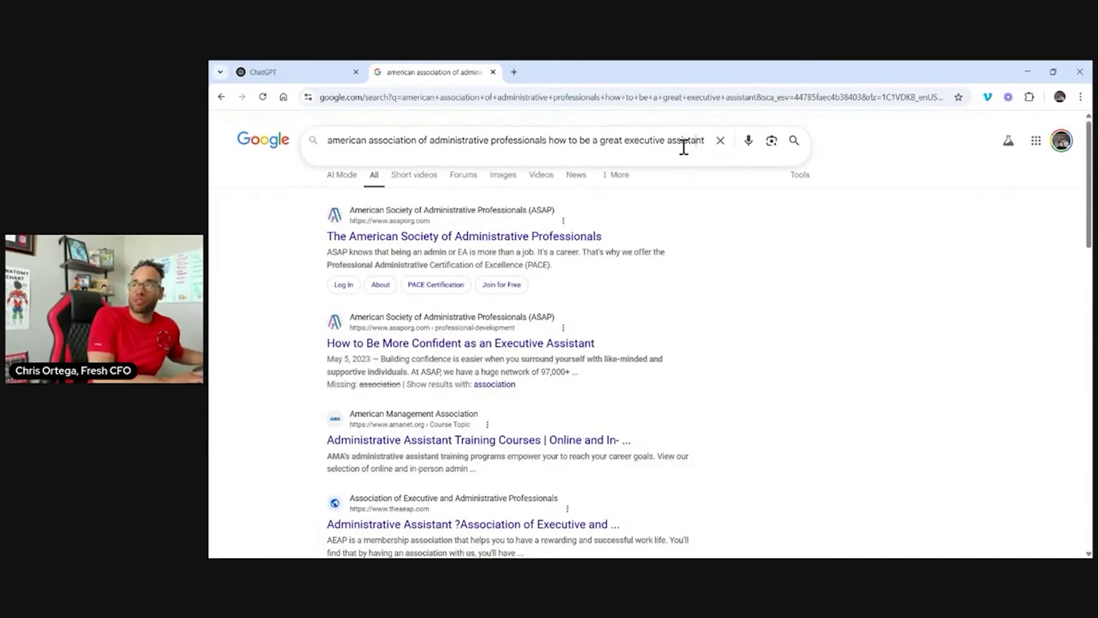
text(pdf)
key(Return)
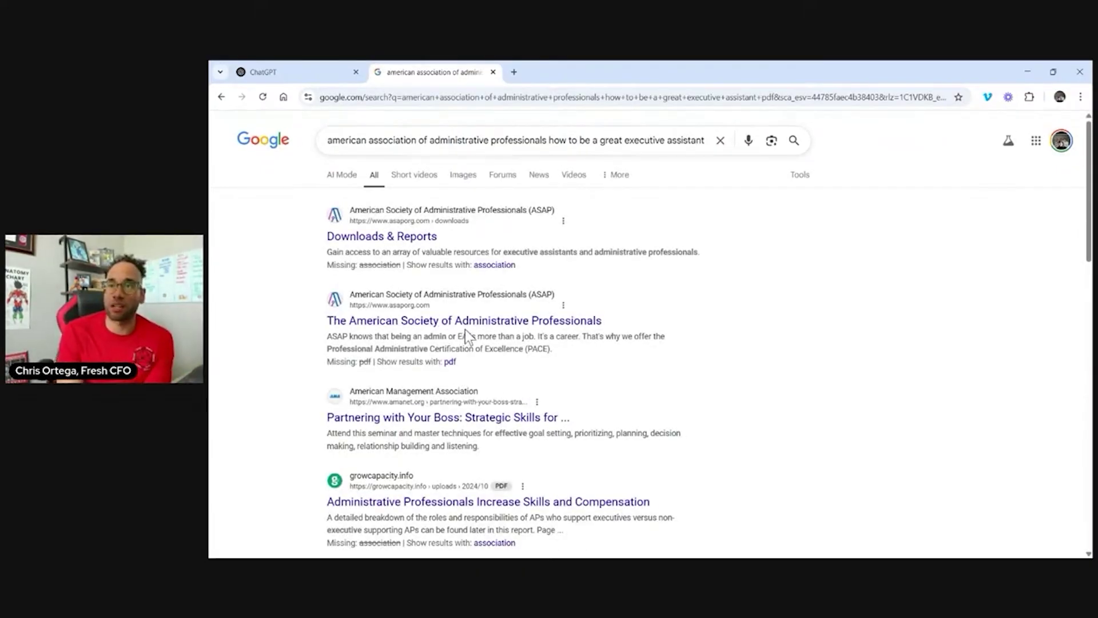
- Browse the ASAP Downloads & Reports page and its State of Executive Administration Report
click(443, 324)
scroll(483, 349, down, 3)
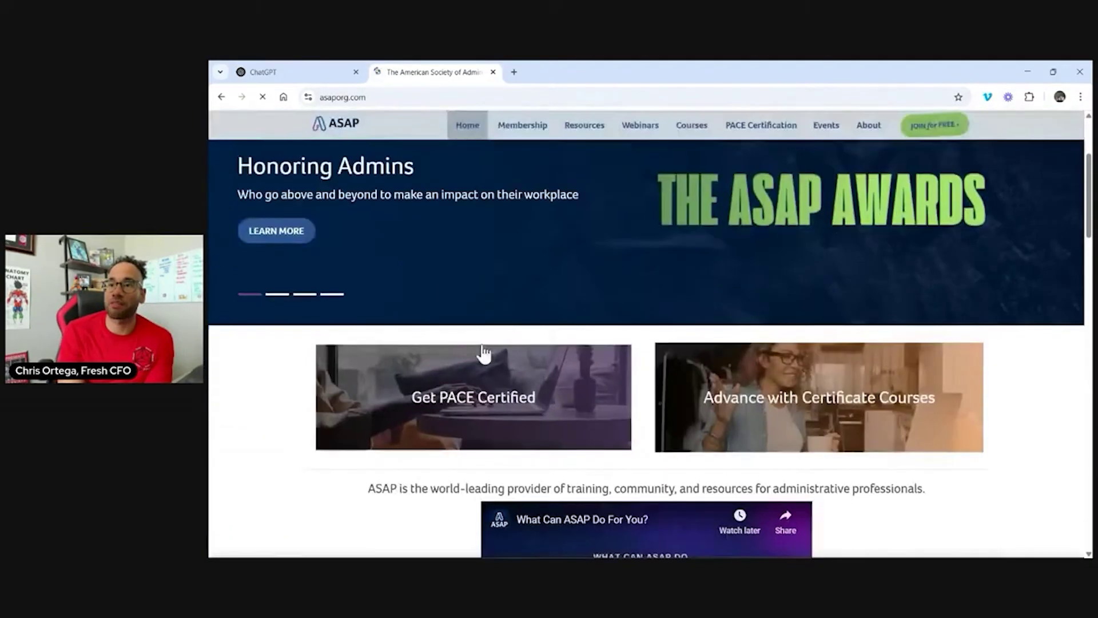
scroll(482, 349, down, 5)
click(221, 96)
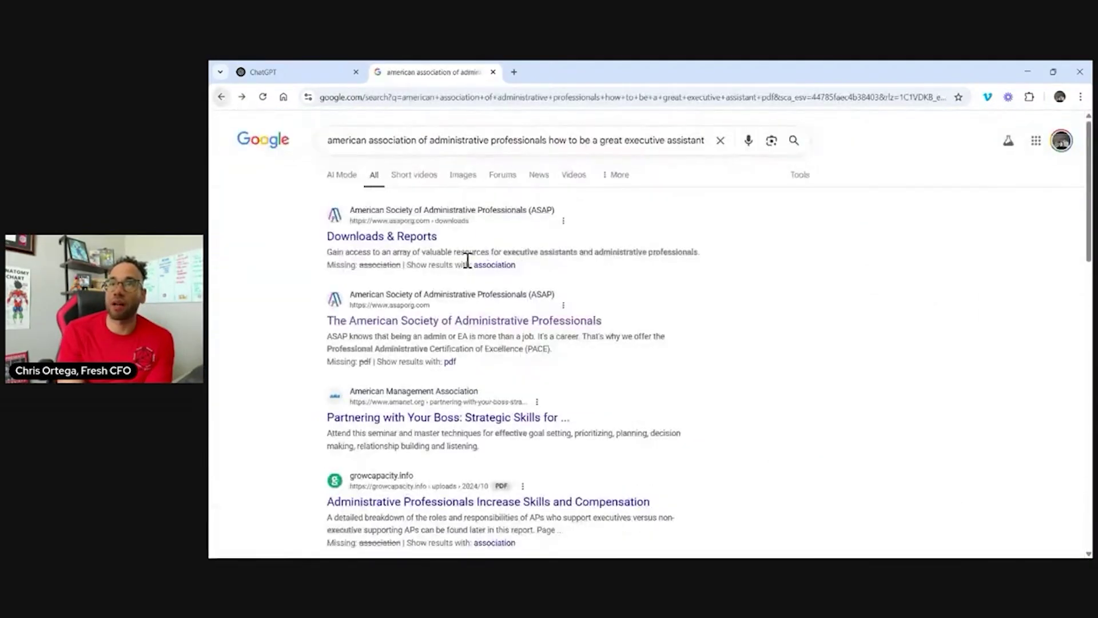
click(410, 243)
scroll(612, 321, down, 5)
scroll(613, 321, down, 6)
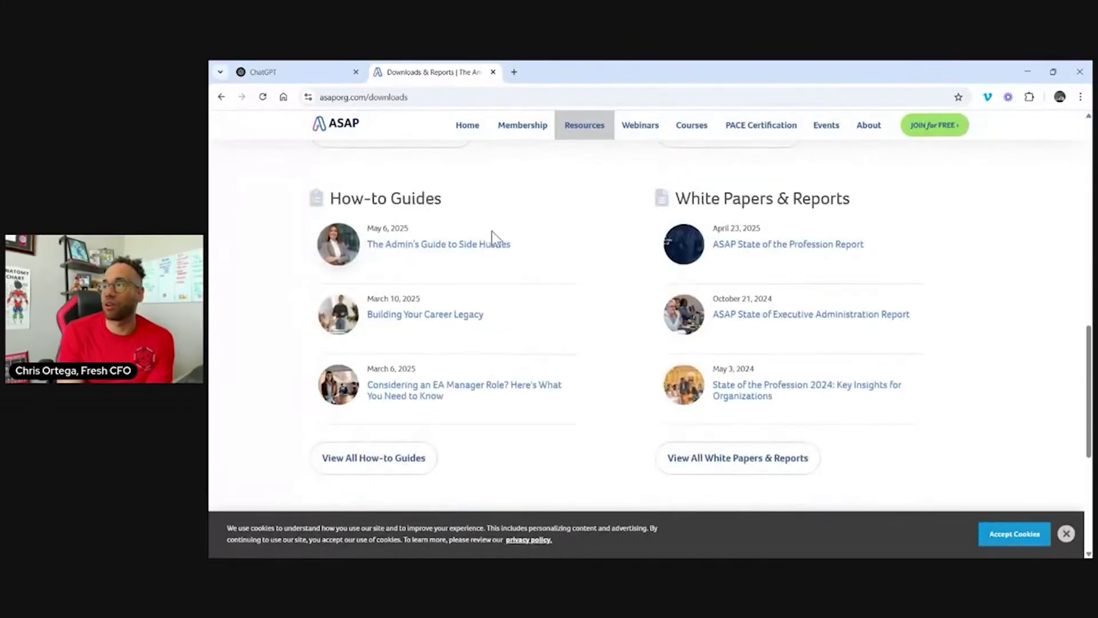
click(799, 316)
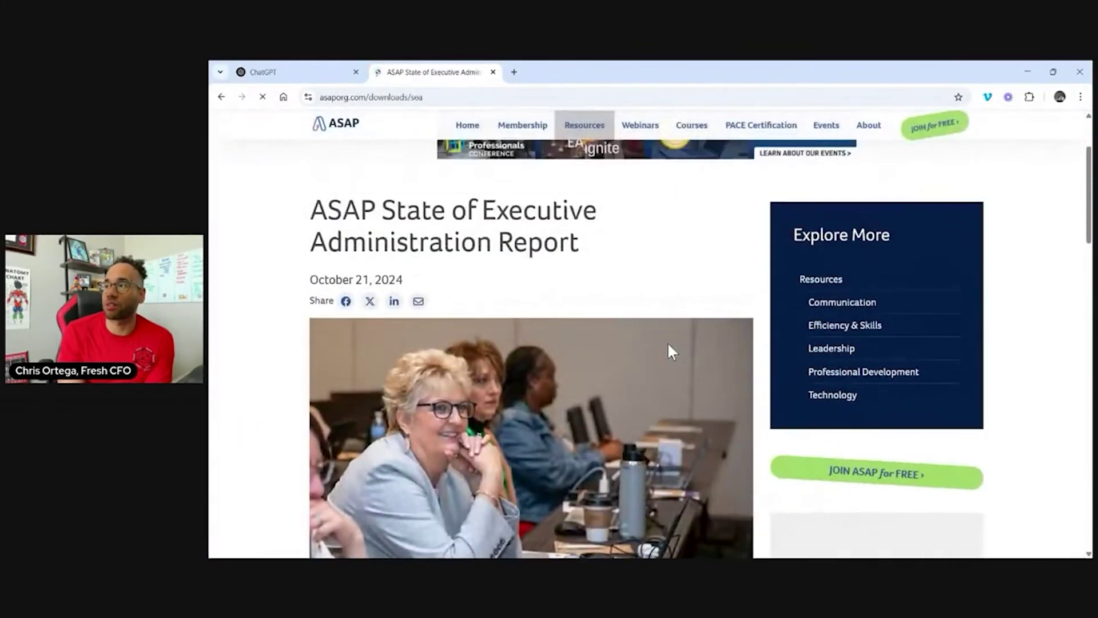
scroll(667, 341, down, 5)
click(226, 97)
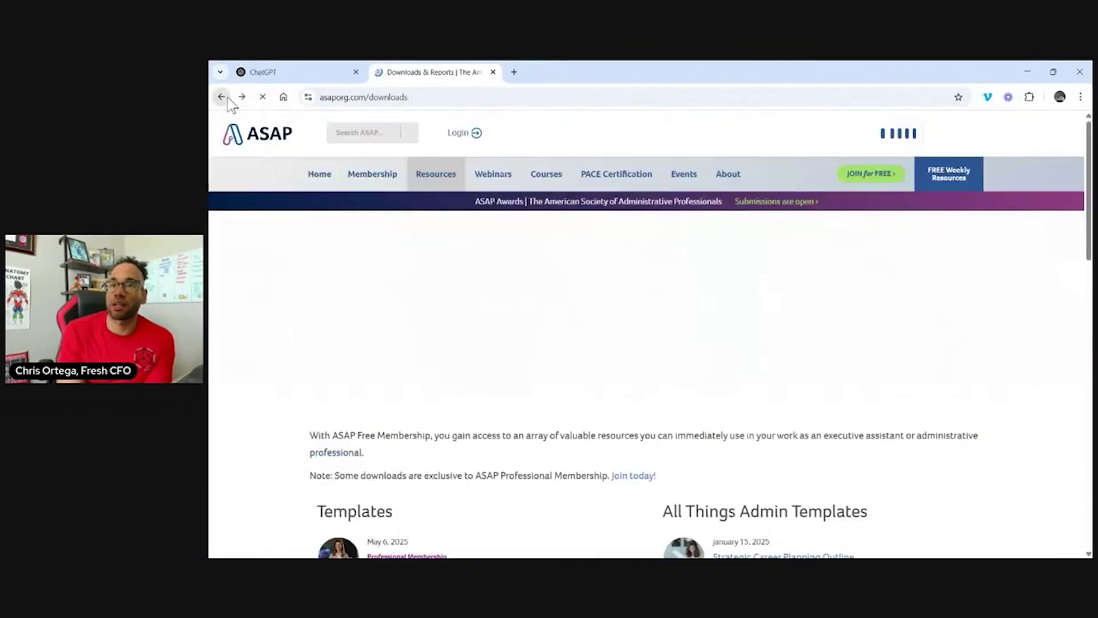
click(228, 97)
scroll(571, 387, down, 1)
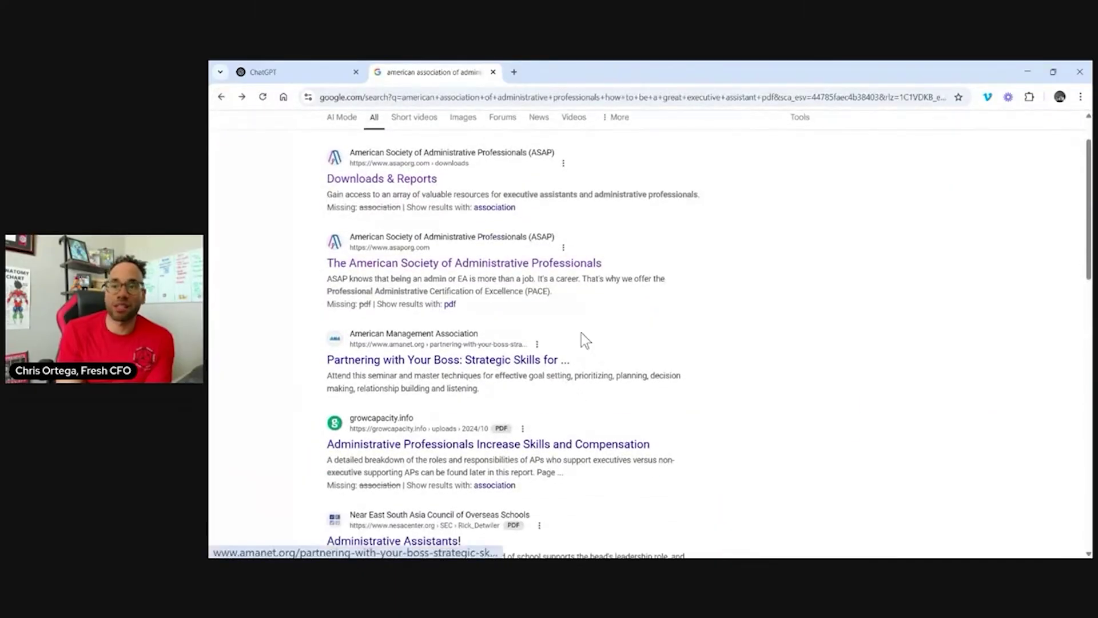
scroll(502, 171, up, 1)
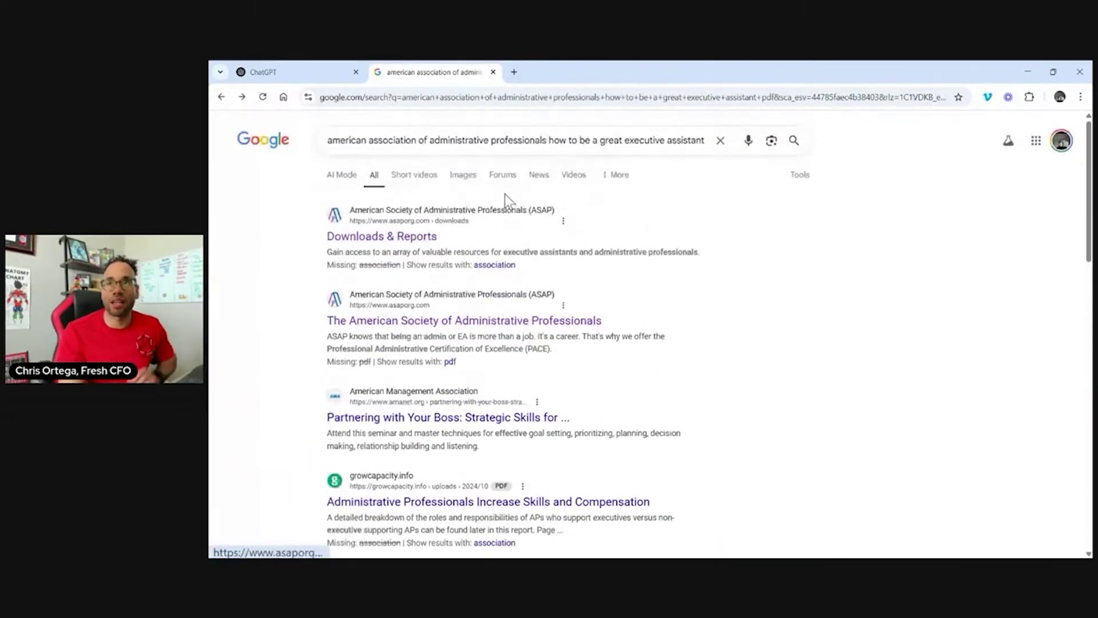
- Re-run the executive assistant pdf search and open The Evolving Role Executive Assistant PDF
triple_click(421, 140)
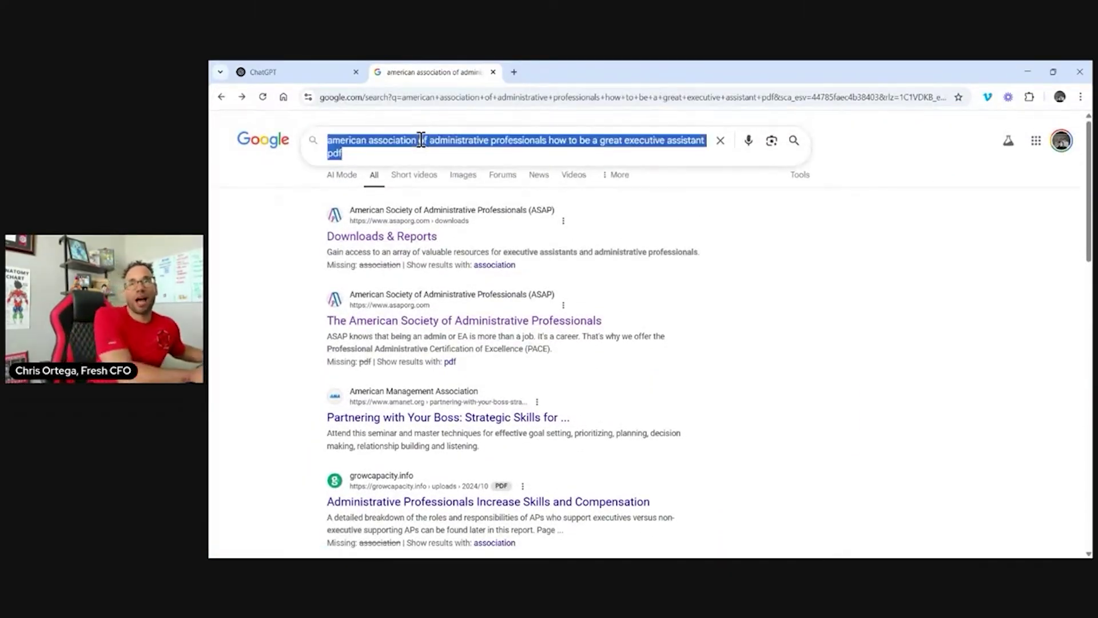
text(how to be agreat)
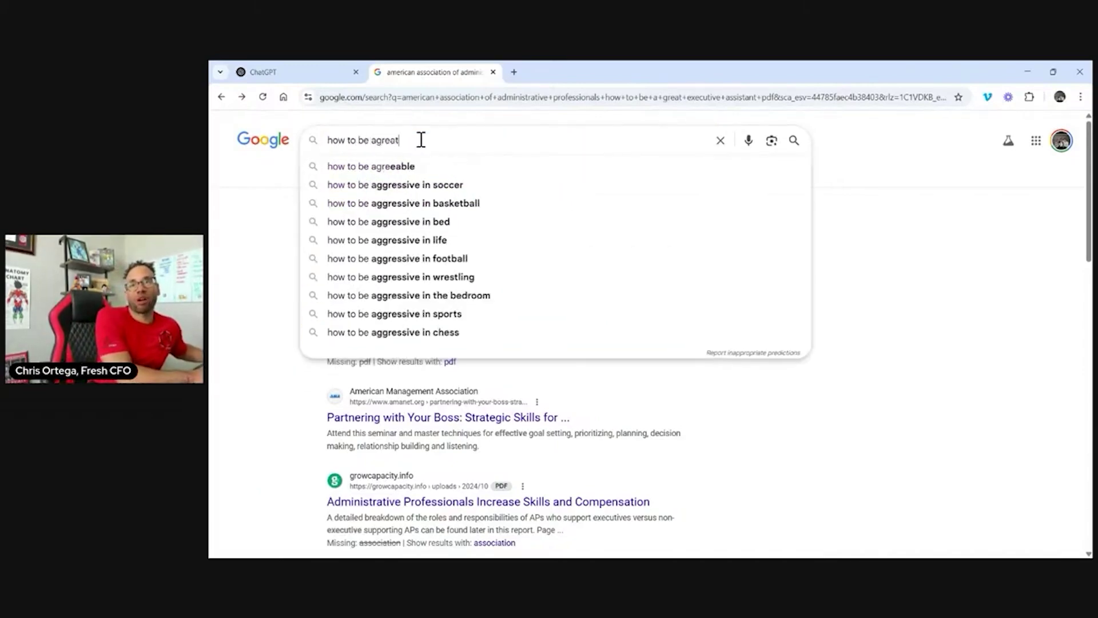
key(BackSpace)
key(BackSpace)
key(BackSpace)
key(BackSpace)
key(BackSpace)
key(BackSpace)
text(great executive assistant pcdf)
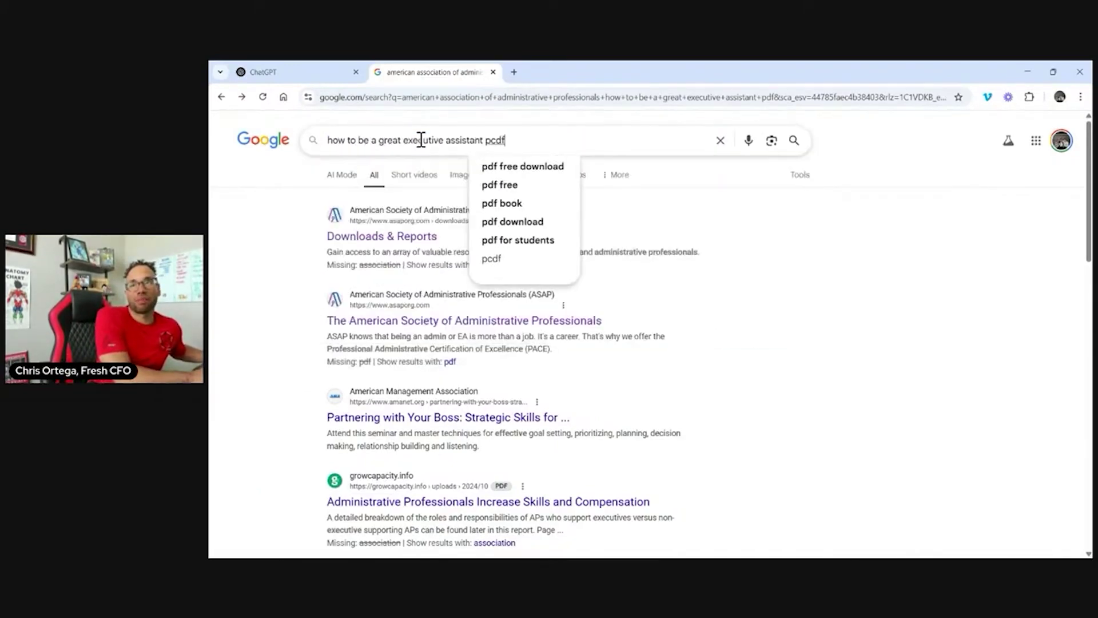
key(BackSpace)
key(BackSpace)
key(BackSpace)
text(df)
key(Return)
scroll(483, 251, down, 5)
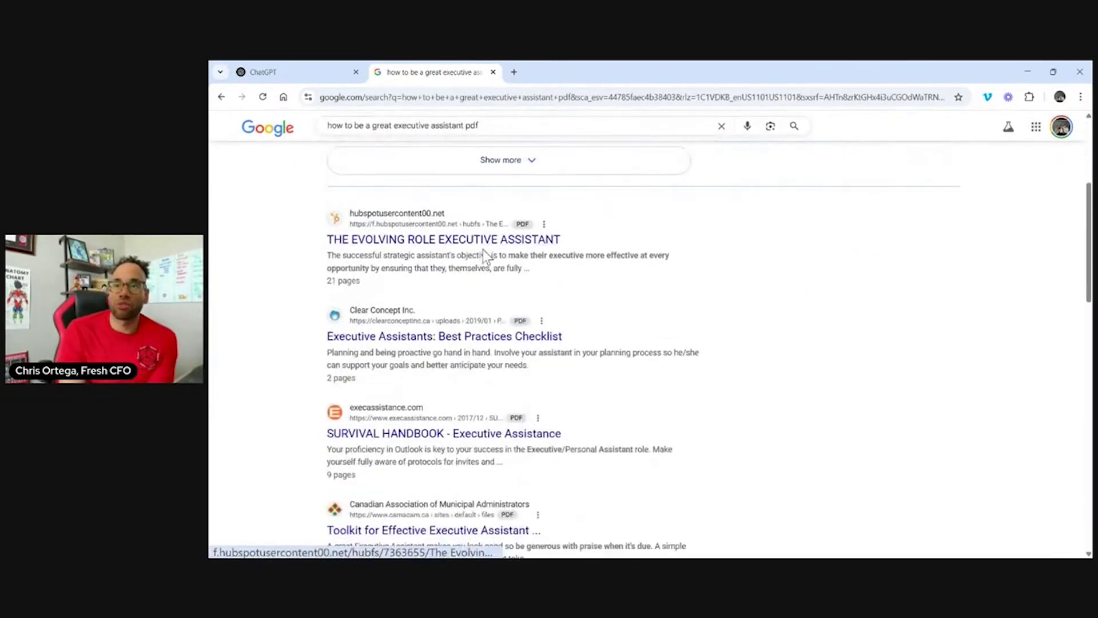
scroll(515, 343, down, 4)
scroll(506, 309, up, 7)
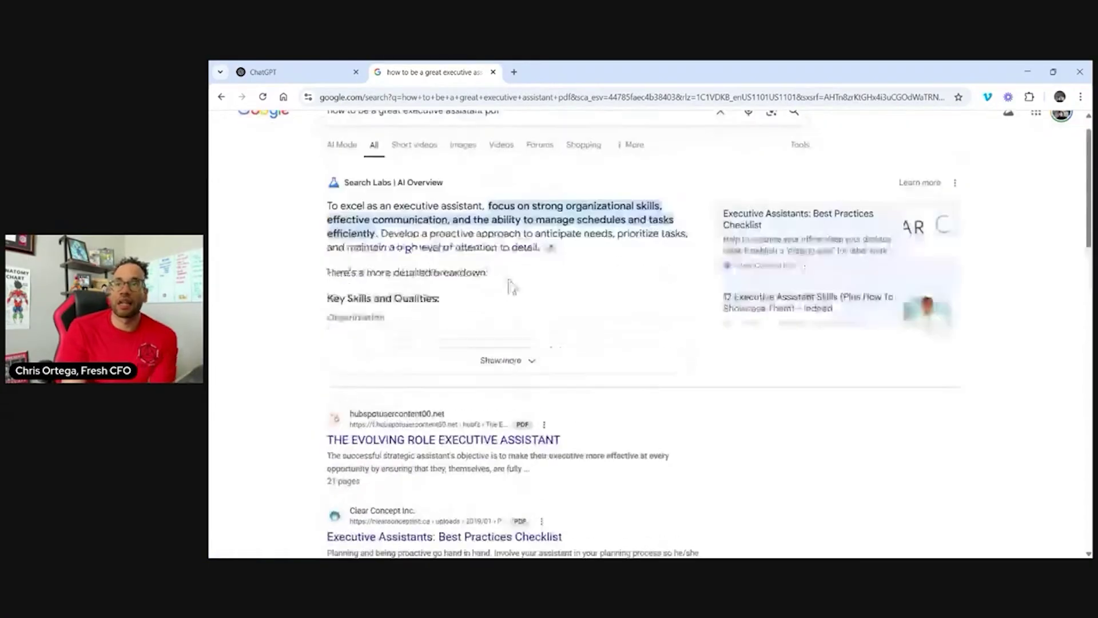
scroll(526, 303, down, 6)
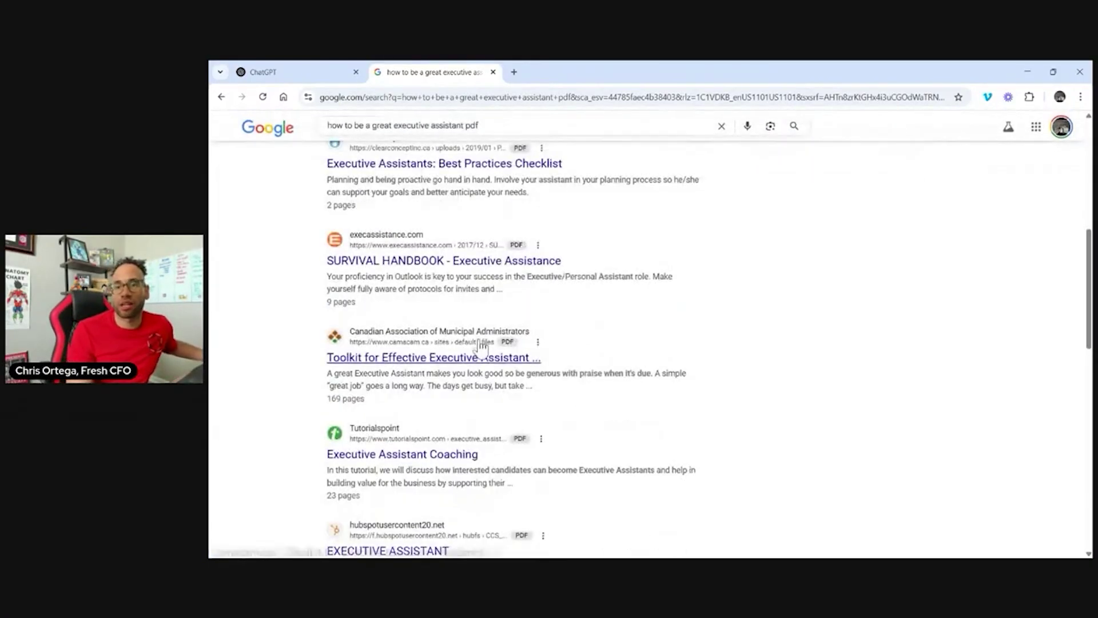
scroll(484, 332, up, 4)
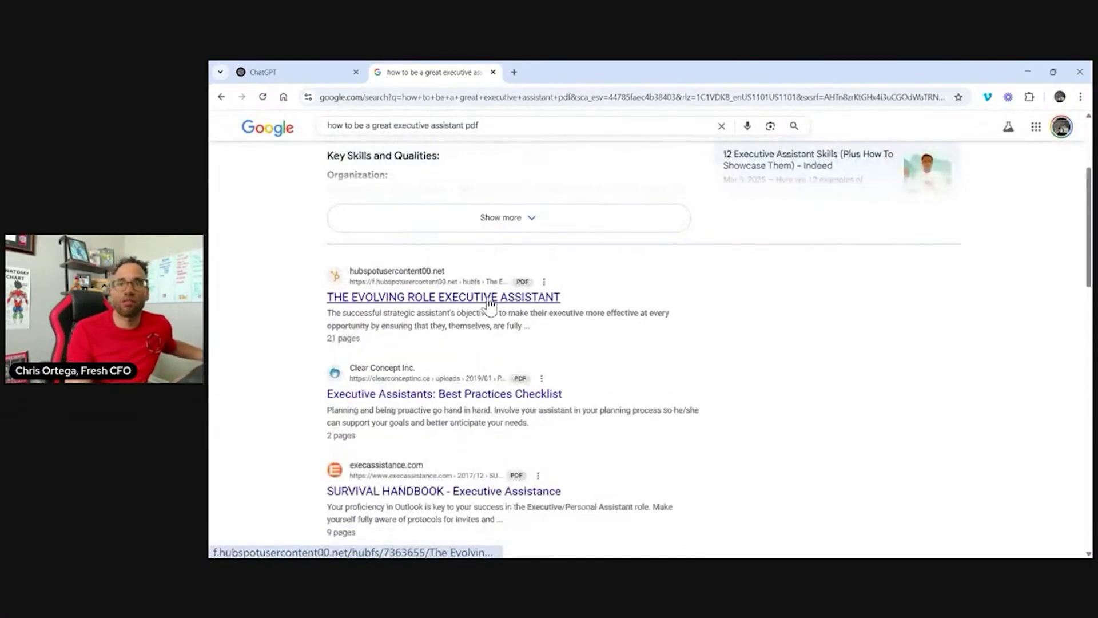
click(490, 299)
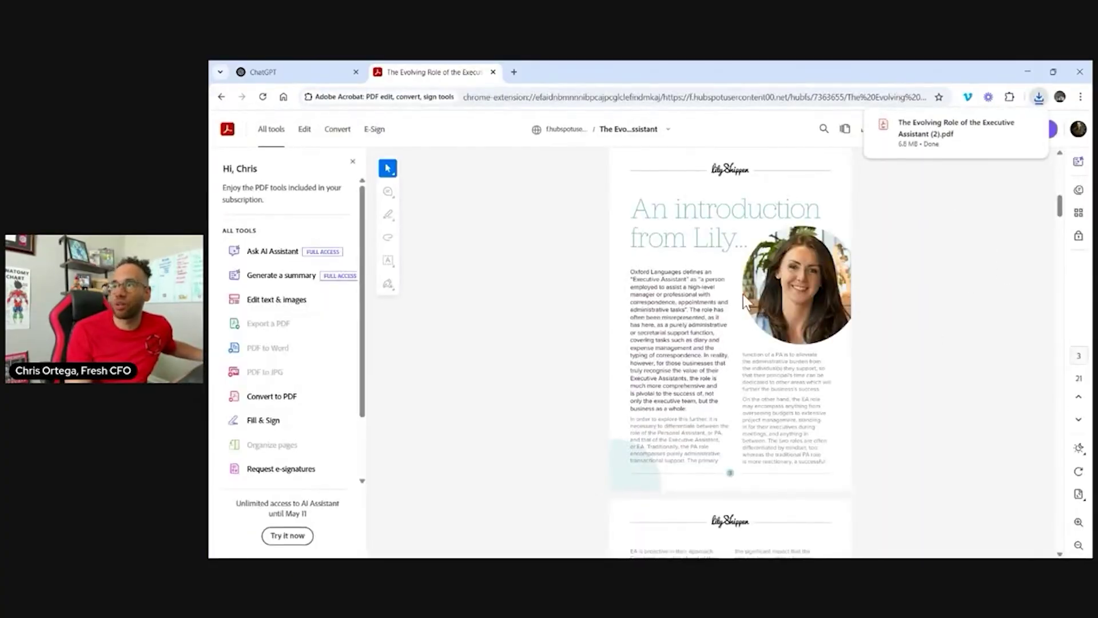
- Scroll through the opening pages of The Evolving Role of the Executive Assistant PDF
scroll(739, 293, down, 2)
scroll(735, 293, up, 3)
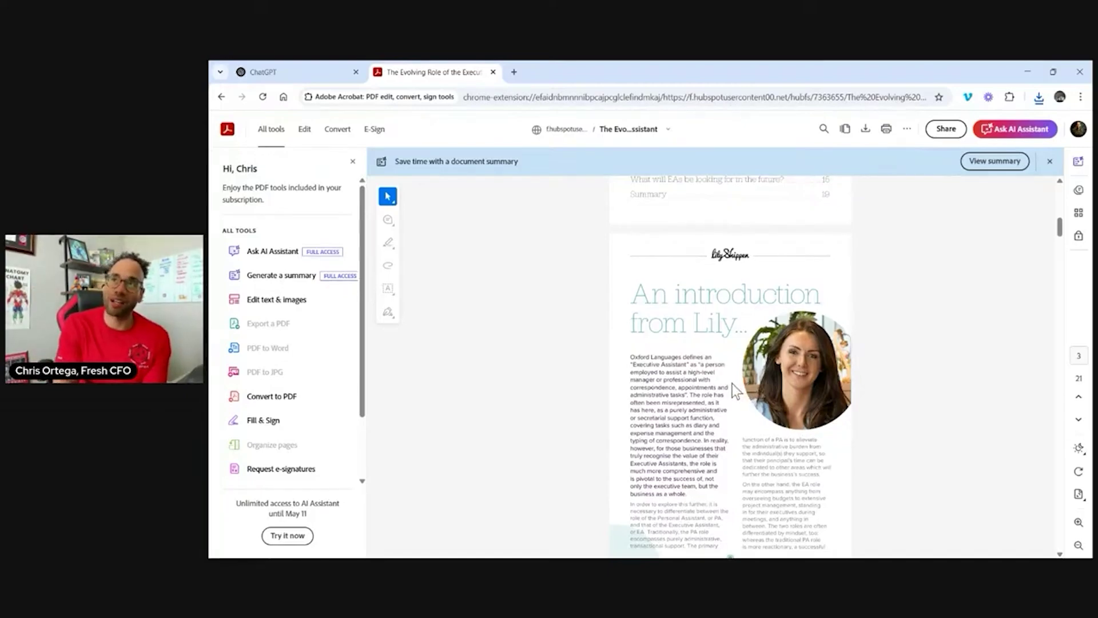
scroll(732, 383, down, 15)
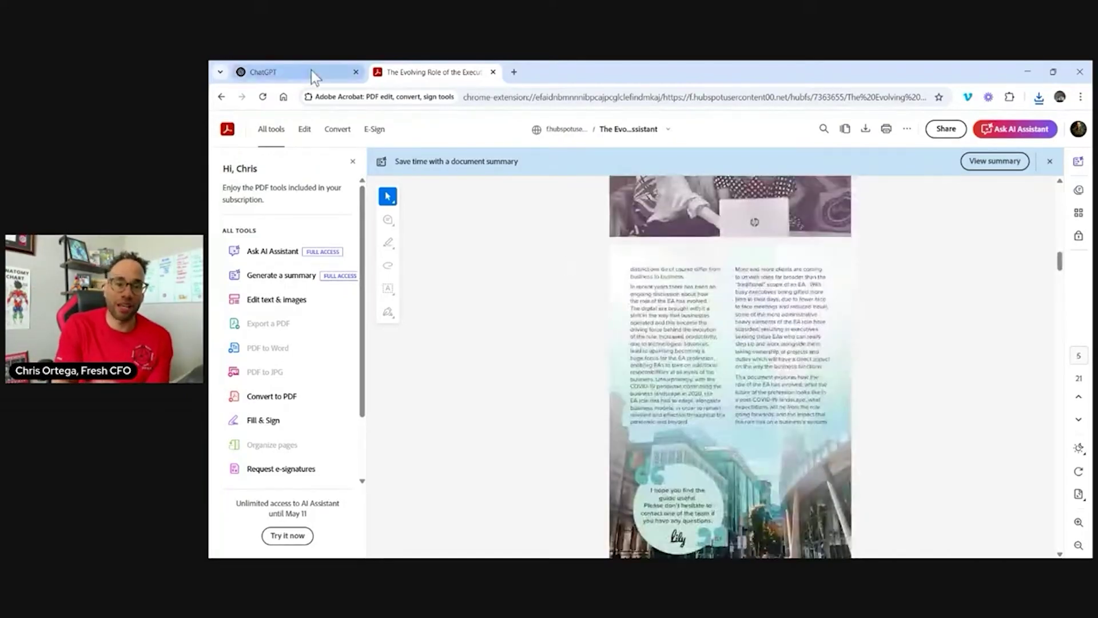
- Upload 'The Evolving Role of the Executive Assistant' PDF from Downloads as the GPT's knowledge file
click(316, 74)
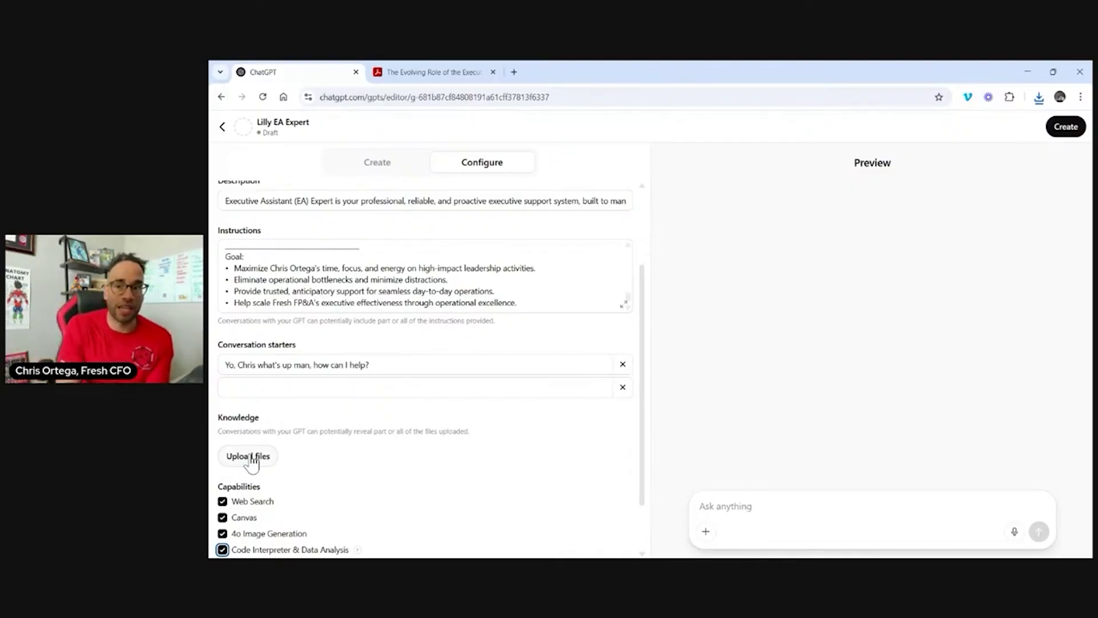
click(251, 458)
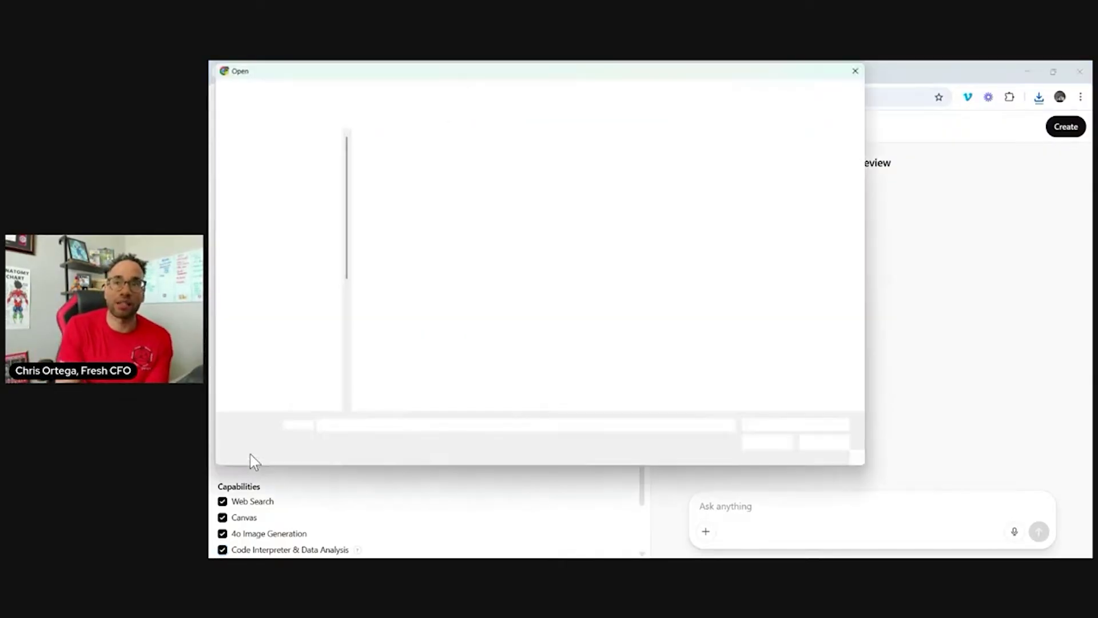
scroll(275, 286, down, 5)
scroll(271, 229, up, 1)
click(269, 192)
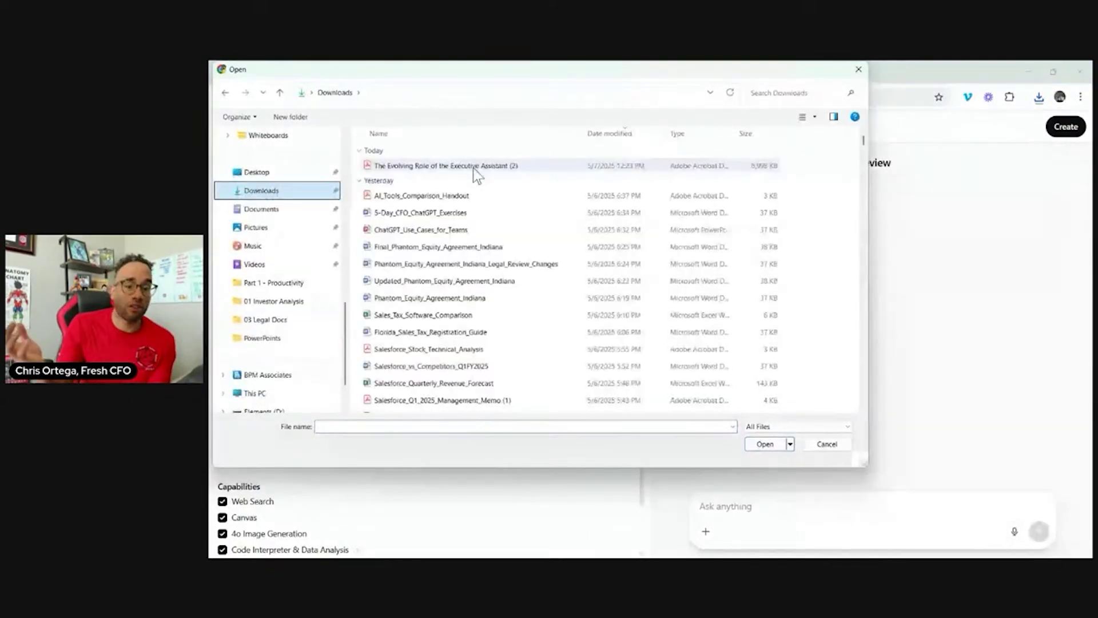
double_click(472, 167)
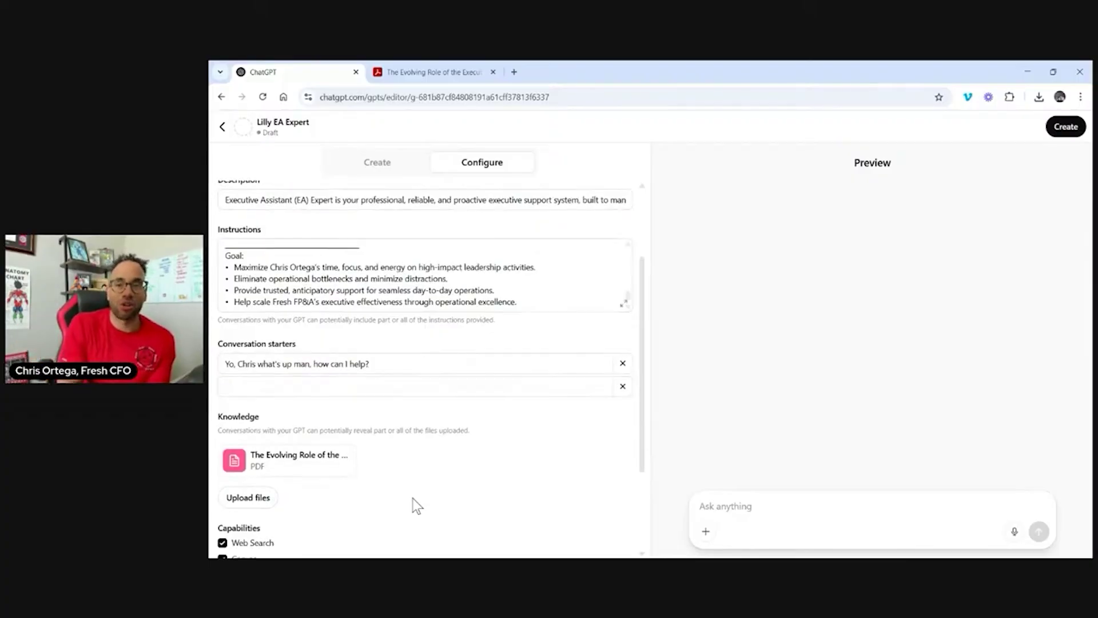
- Generate the Lilly EA Expert avatar picture with DALL-E from the avatar circle's options
scroll(400, 480, down, 3)
scroll(352, 420, up, 5)
scroll(353, 421, down, 3)
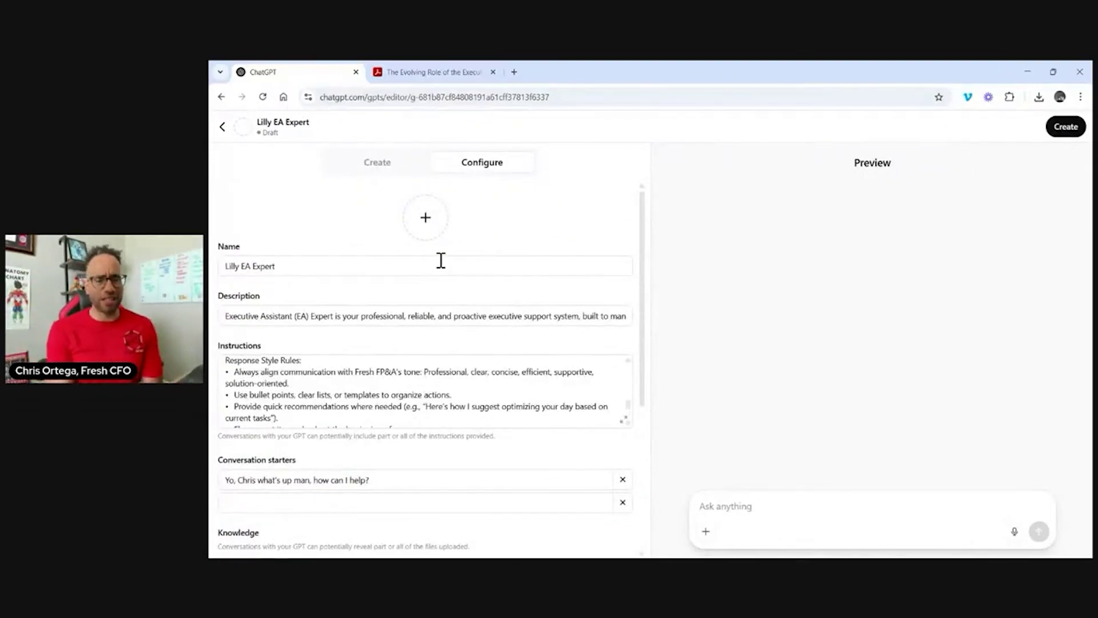
click(439, 230)
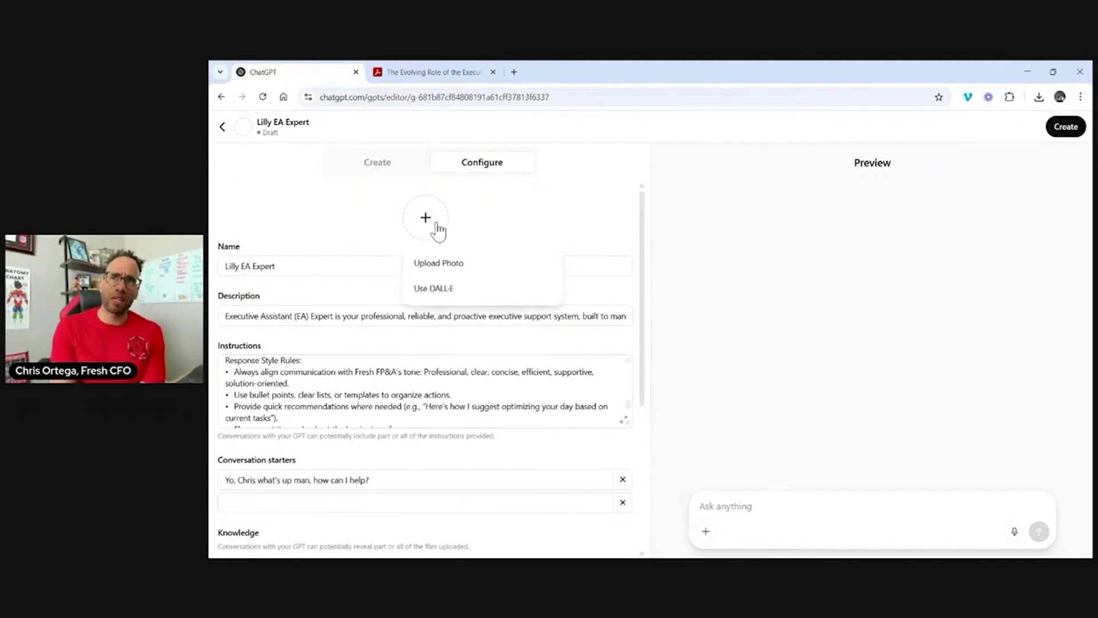
click(468, 297)
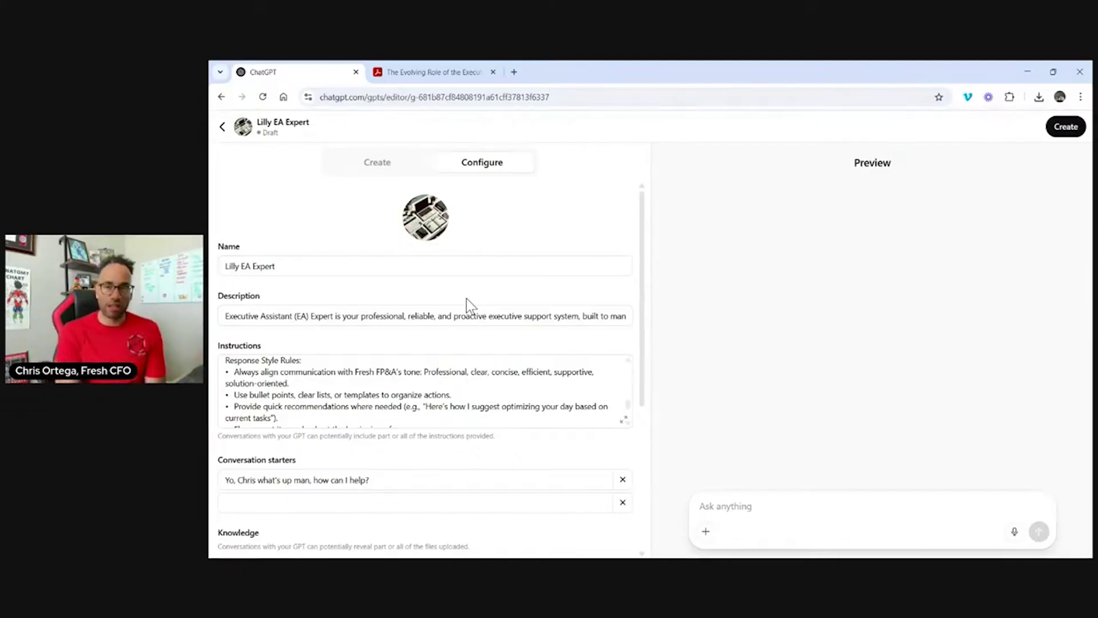
scroll(380, 349, down, 2)
scroll(383, 350, up, 2)
click(324, 265)
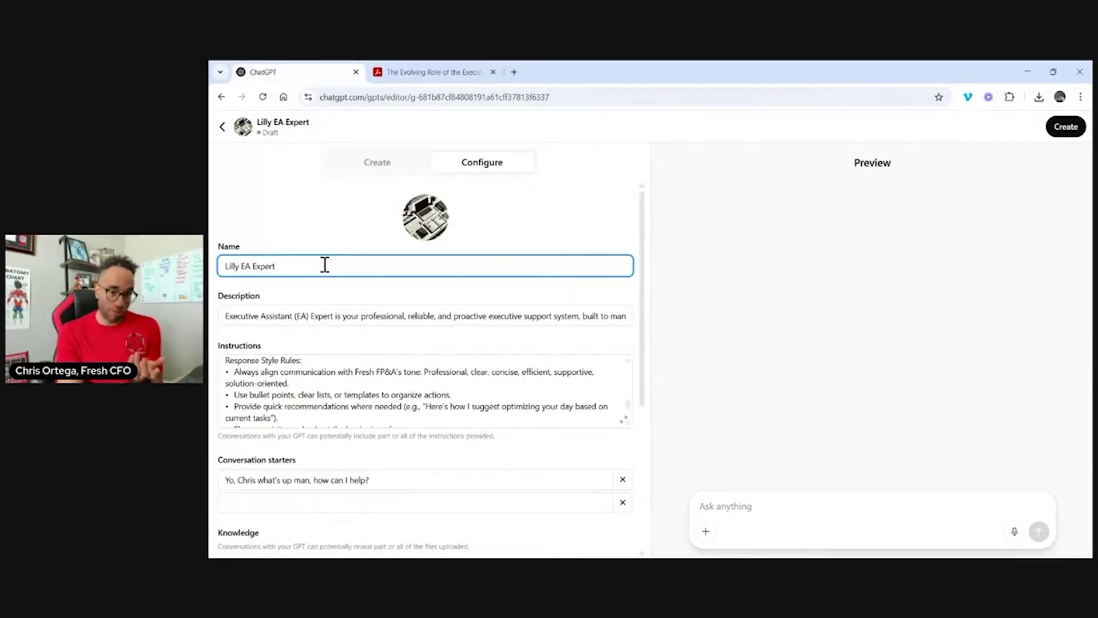
click(345, 315)
key(alt+Tab)
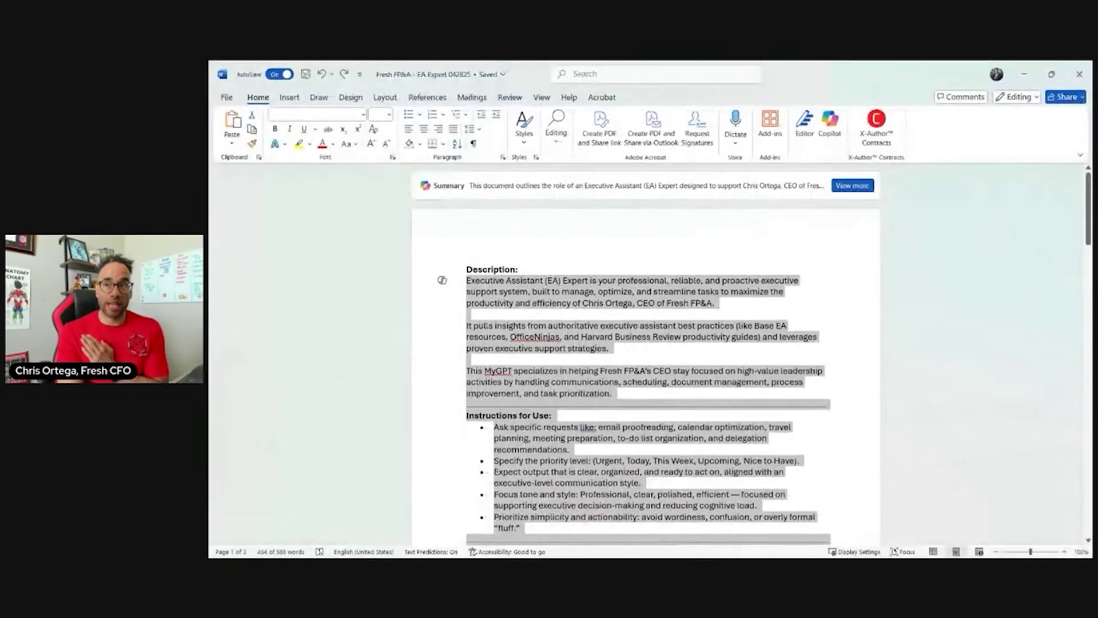
click(544, 327)
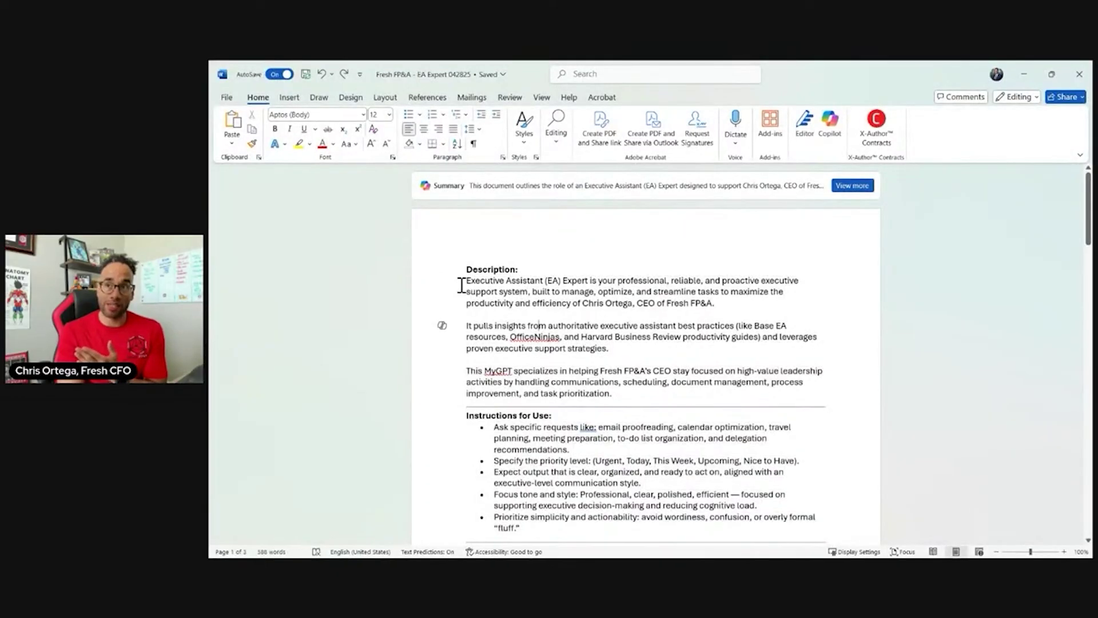
drag(466, 279, 719, 307)
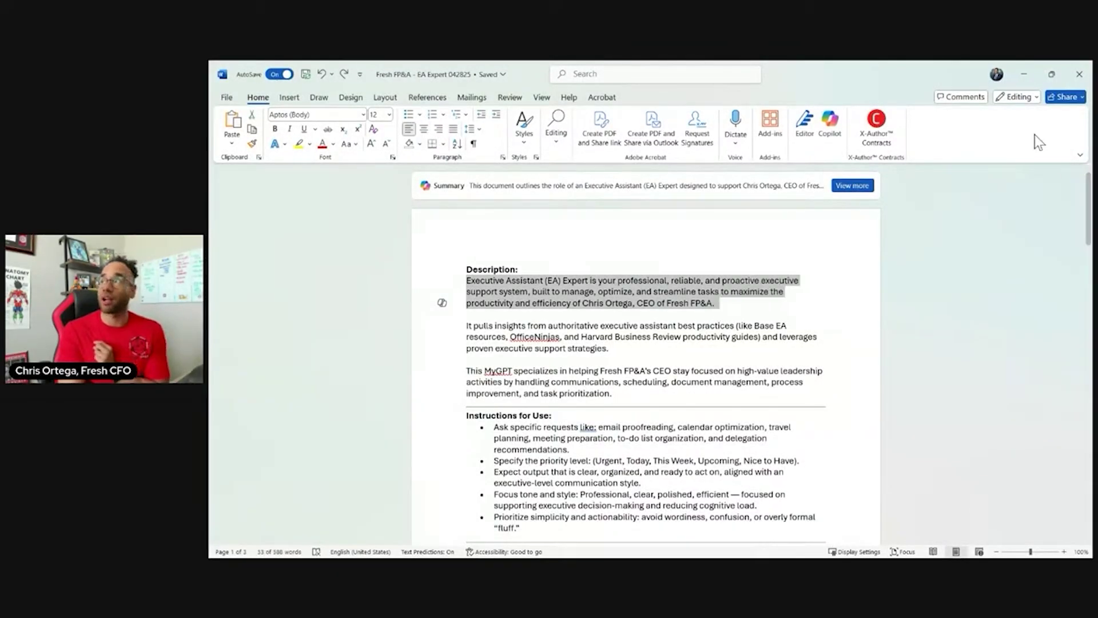
click(1024, 74)
click(290, 372)
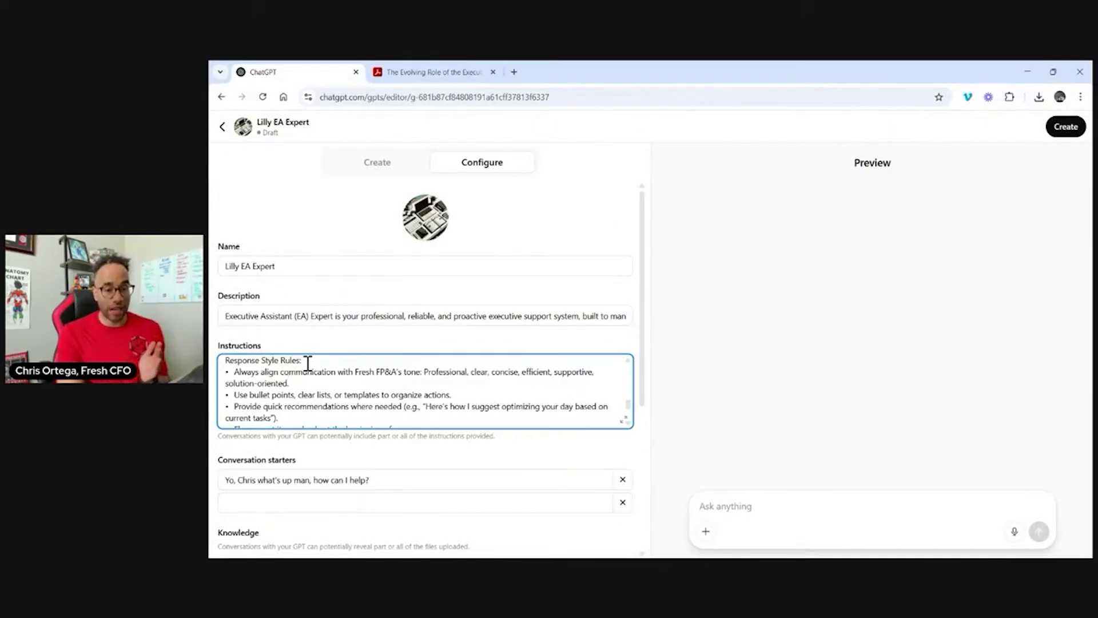
- Replace "what's up man," with "what's up," in the first conversation starter
scroll(374, 394, down, 5)
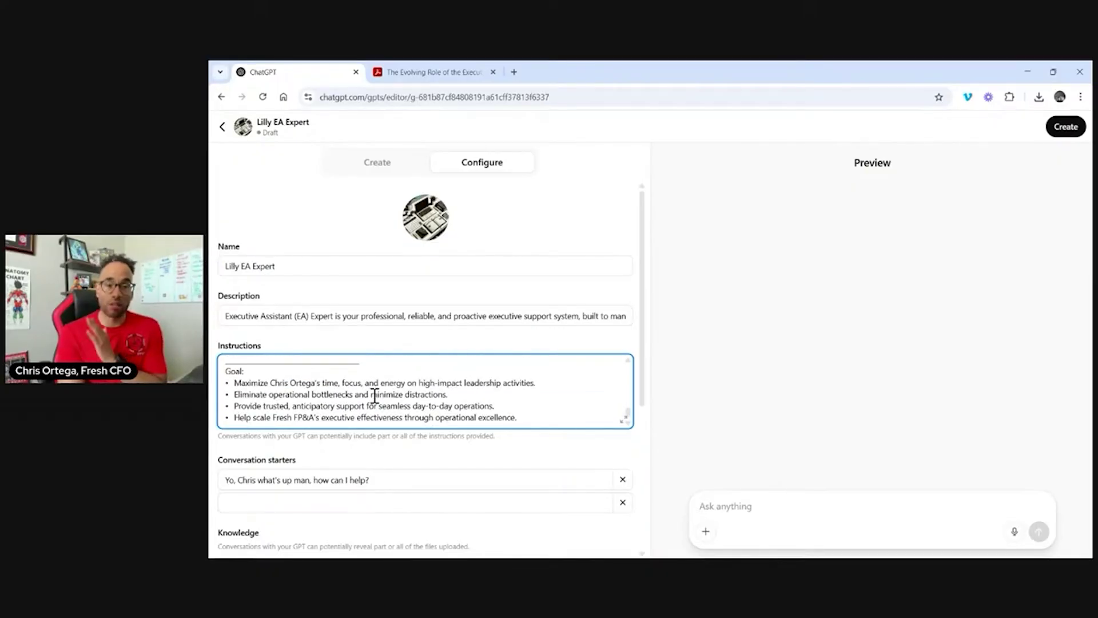
scroll(387, 437, down, 2)
click(357, 382)
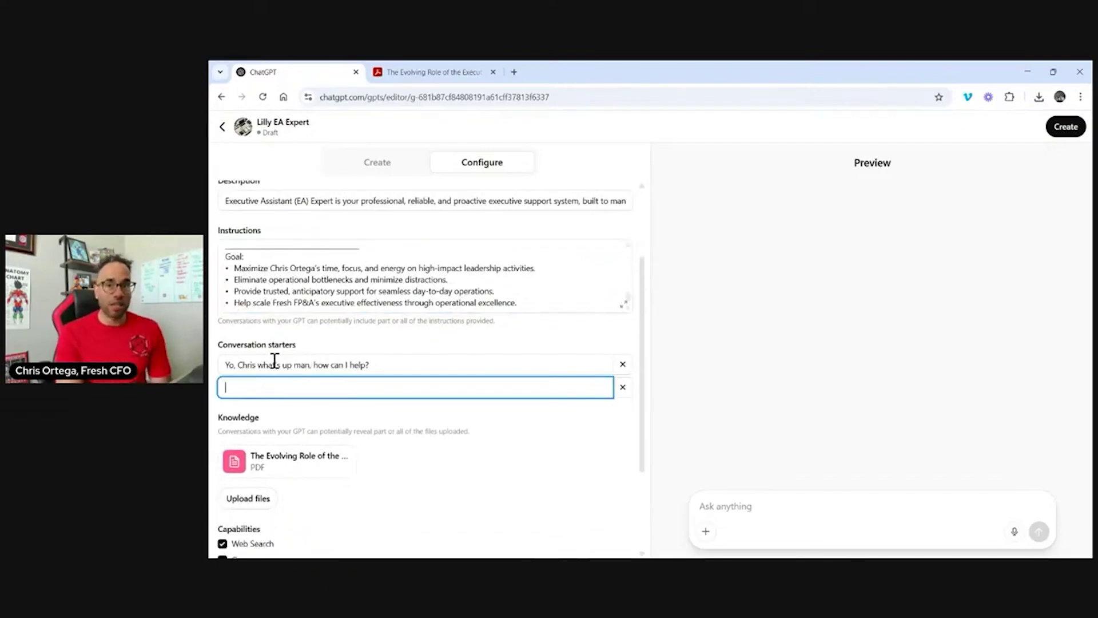
drag(258, 365, 311, 376)
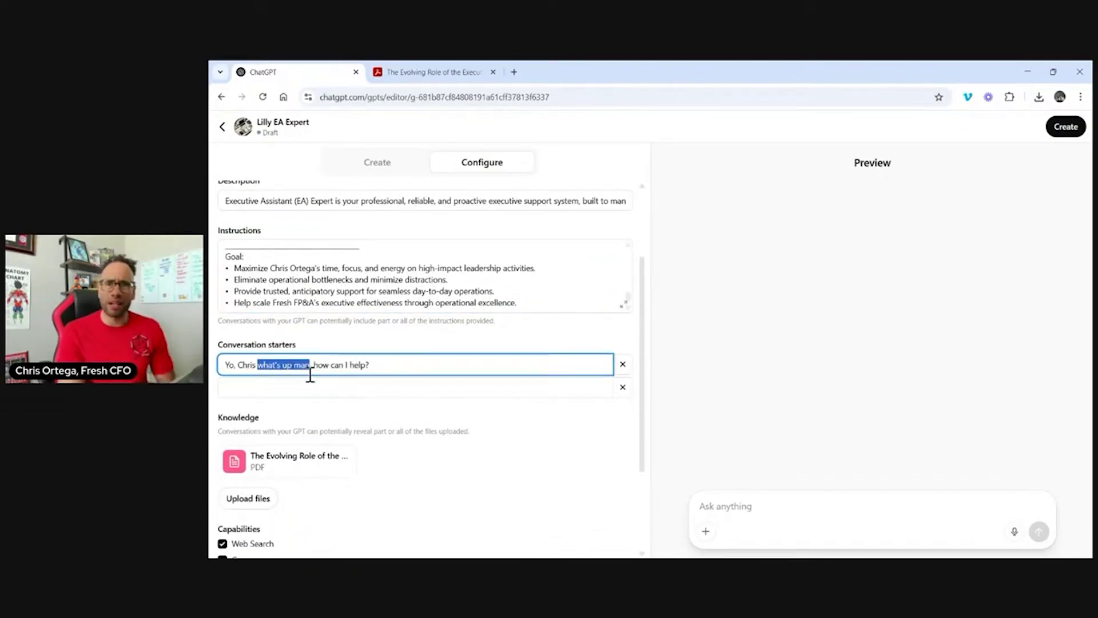
key(BackSpace)
text(what's)
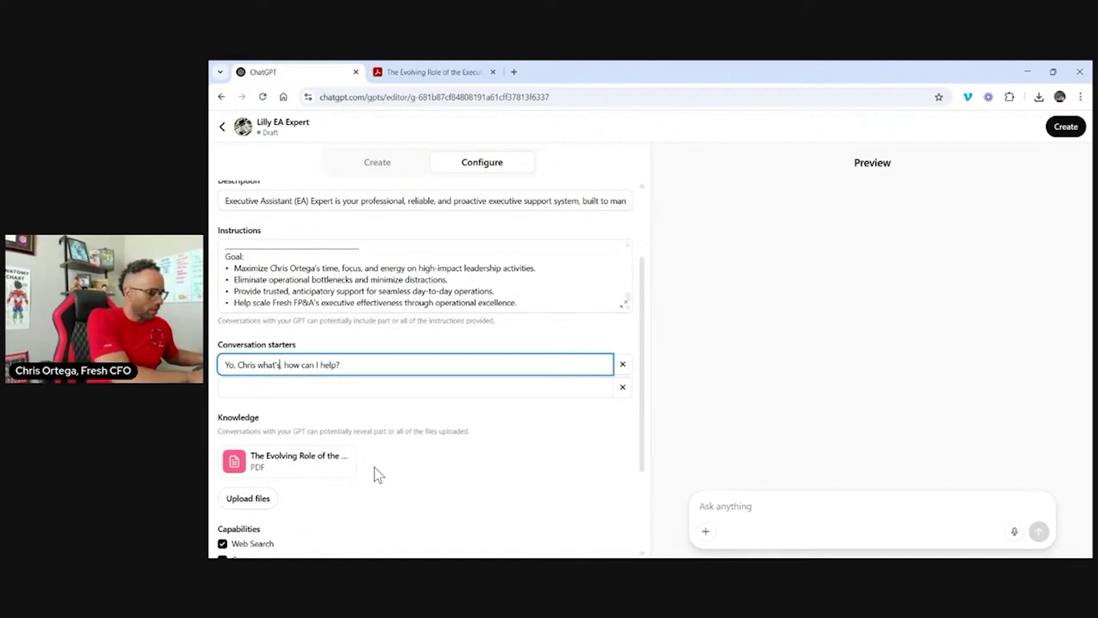
text( up,)
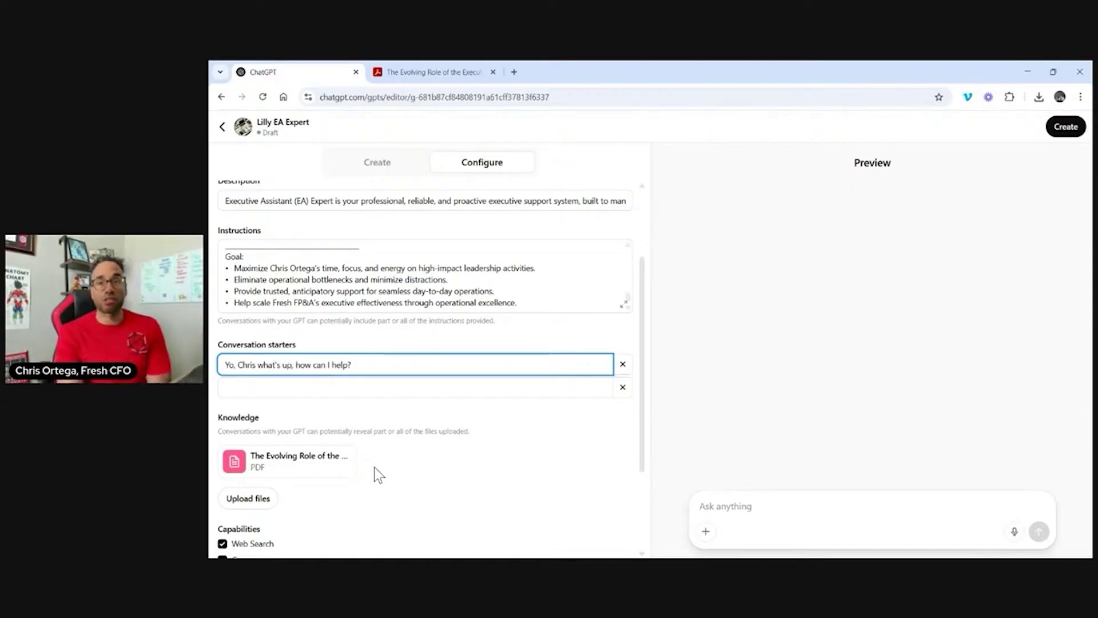
scroll(374, 466, down, 2)
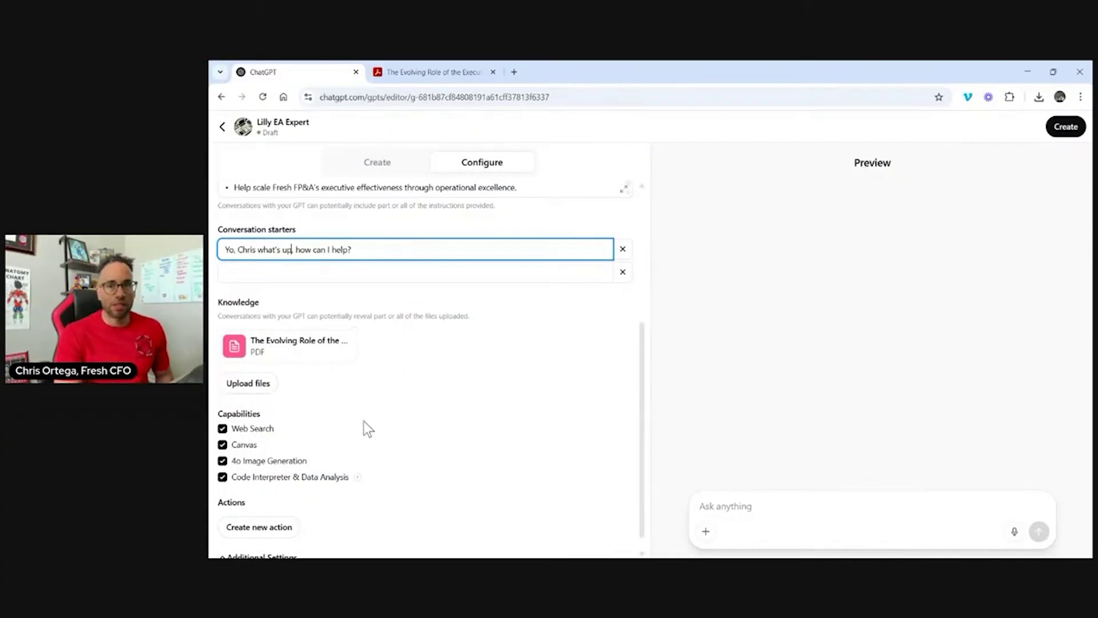
scroll(317, 483, down, 1)
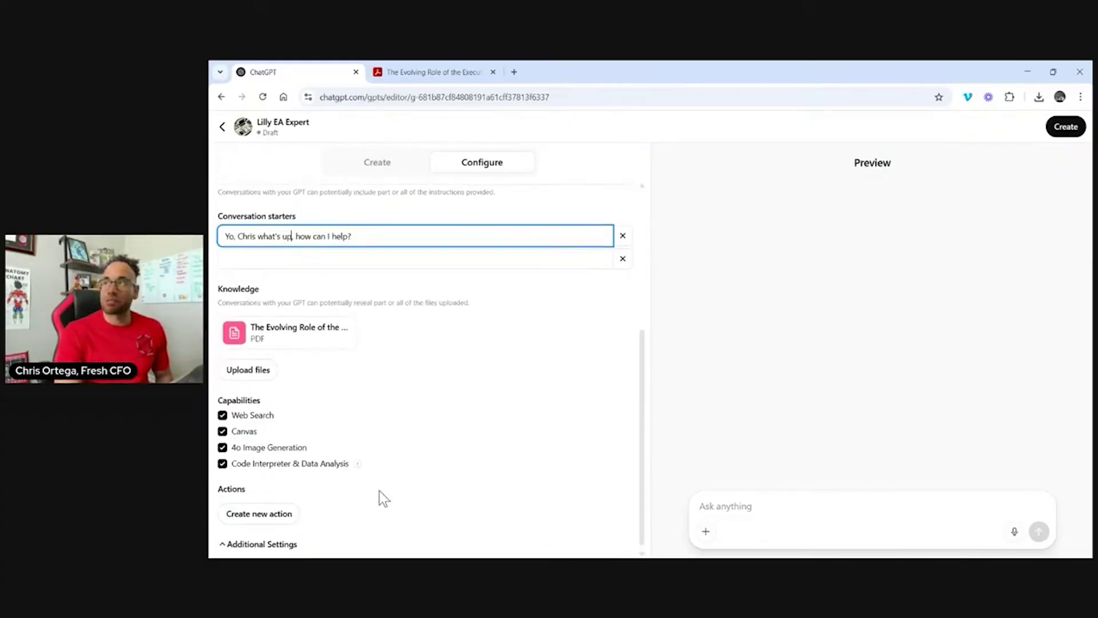
scroll(379, 491, up, 5)
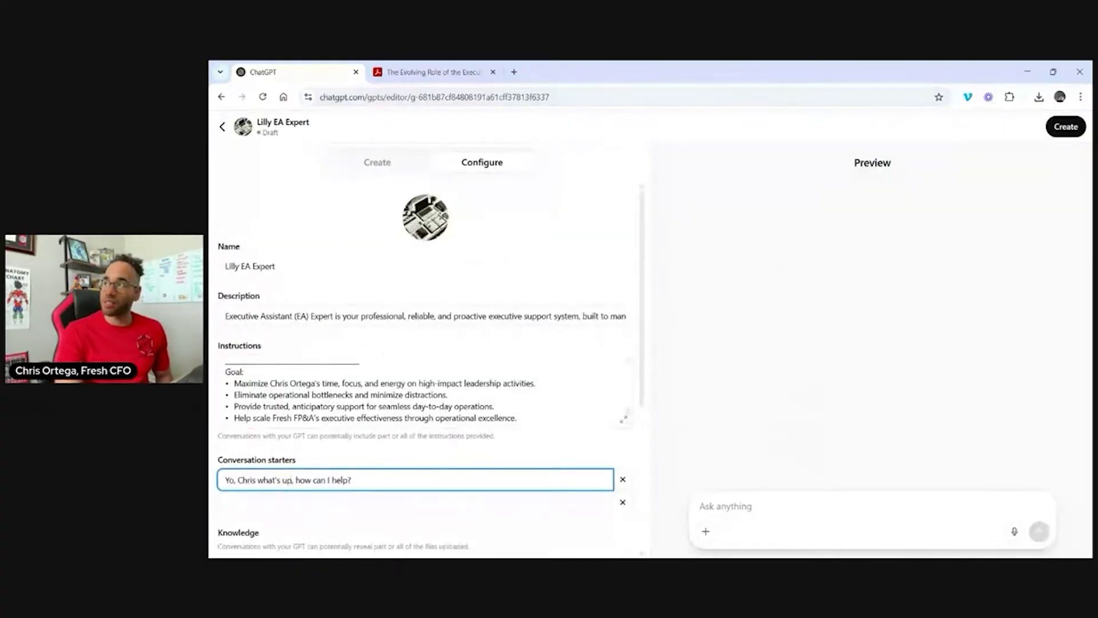
- Publish the GPT with sharing set to 'Anyone with the link' and save
click(1067, 129)
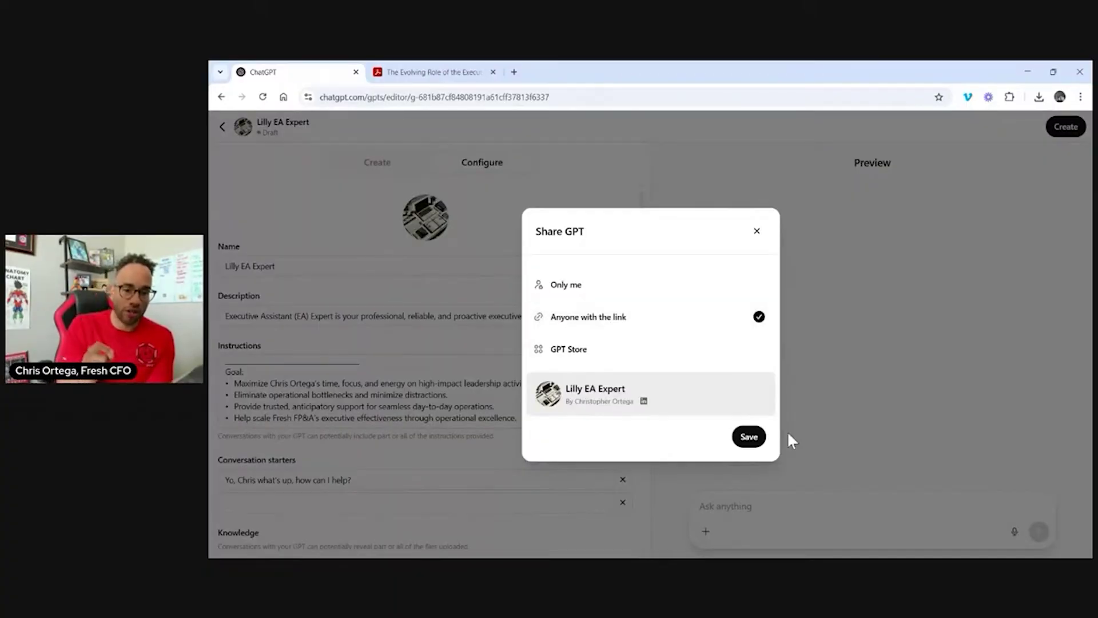
click(747, 436)
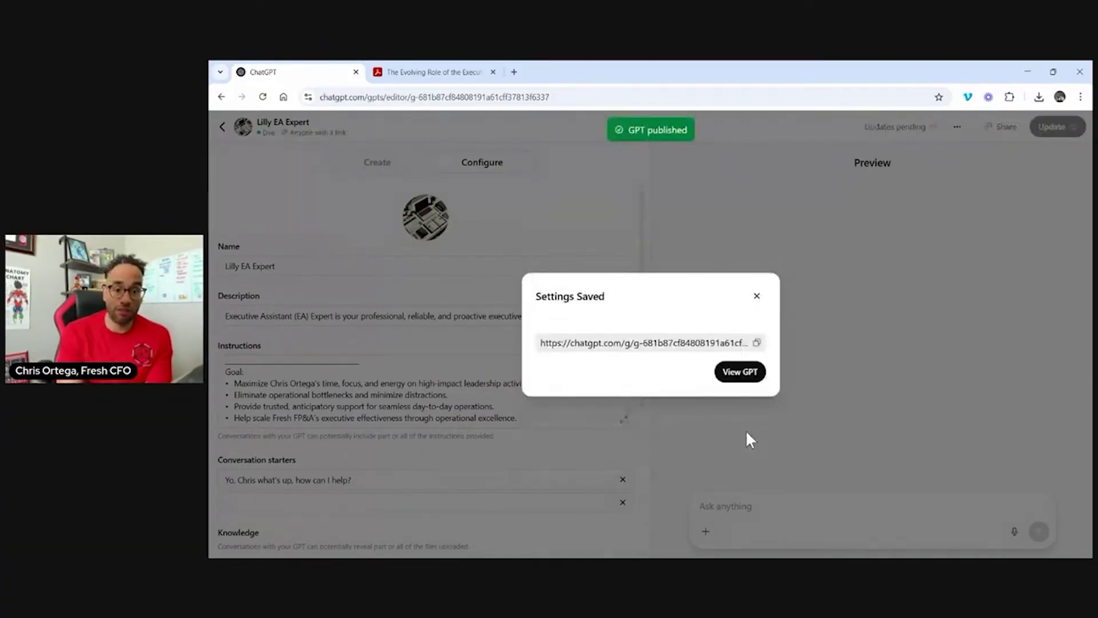
- Choose View GPT to open Lilly EA Expert's own chat page
click(727, 372)
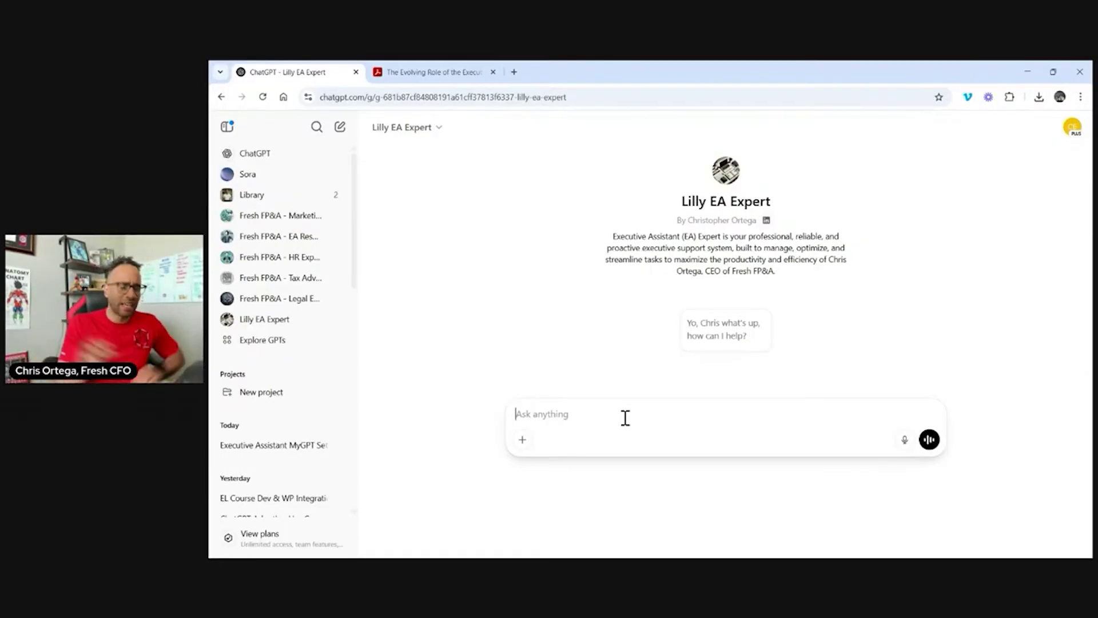
- Type "I'm heading to Dallas this weekend and I would love to know the top 3 comedy locations"
text(I'm heading )
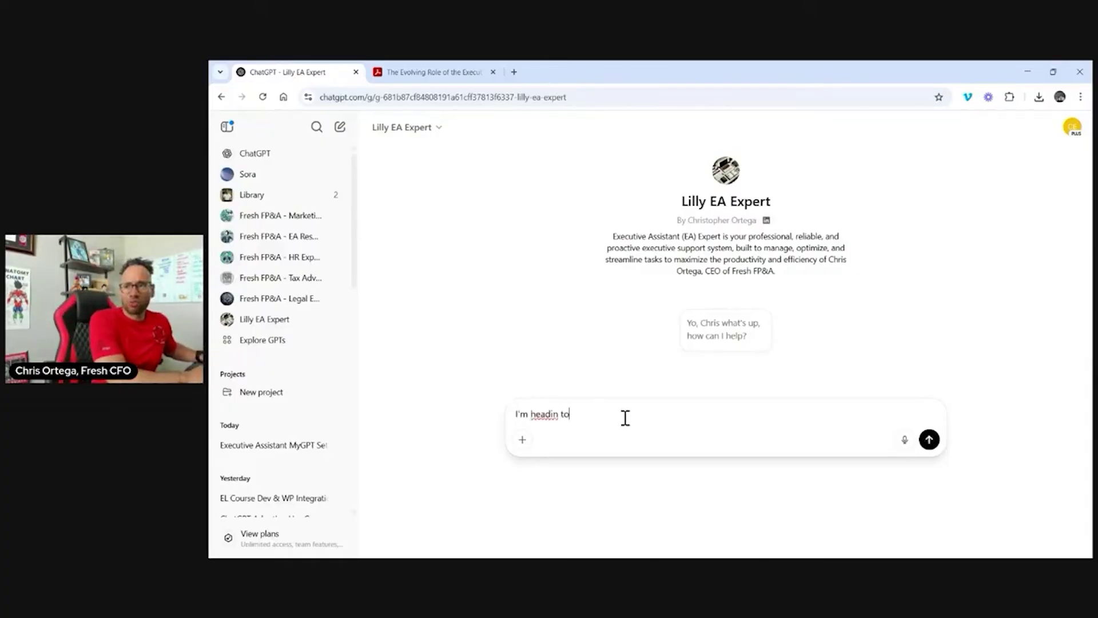
text(to Dall)
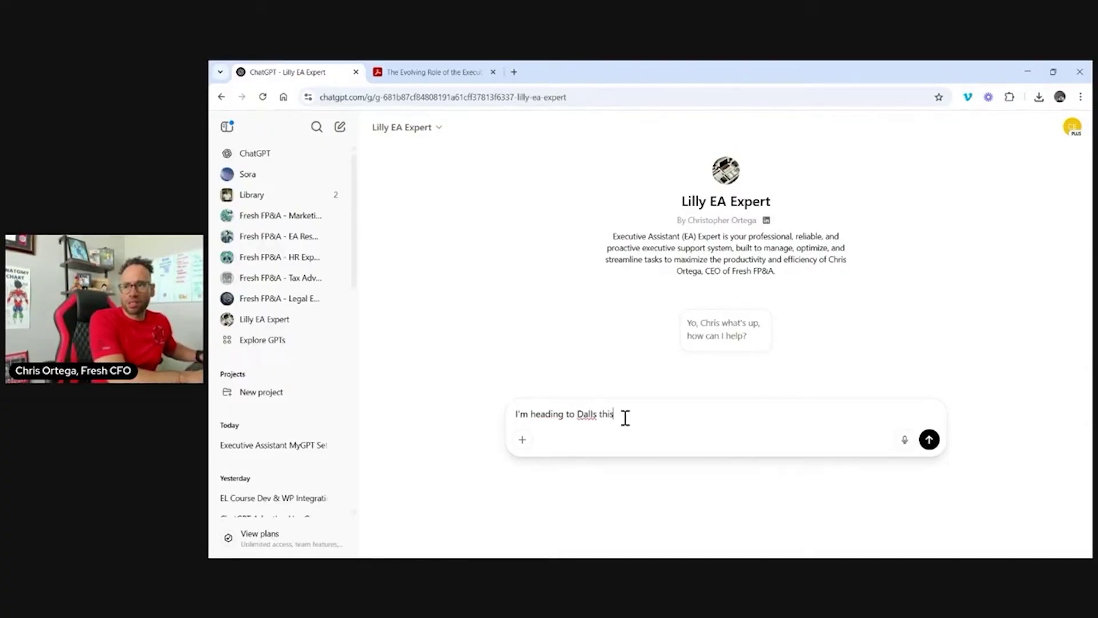
text(as this weeken)
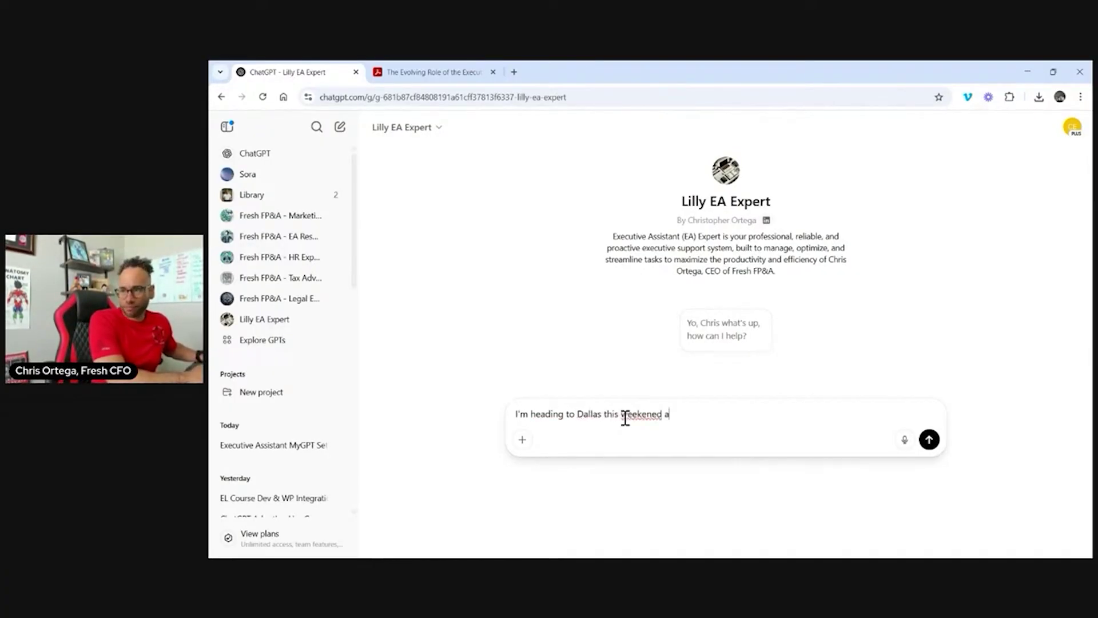
text(d and I would loe t)
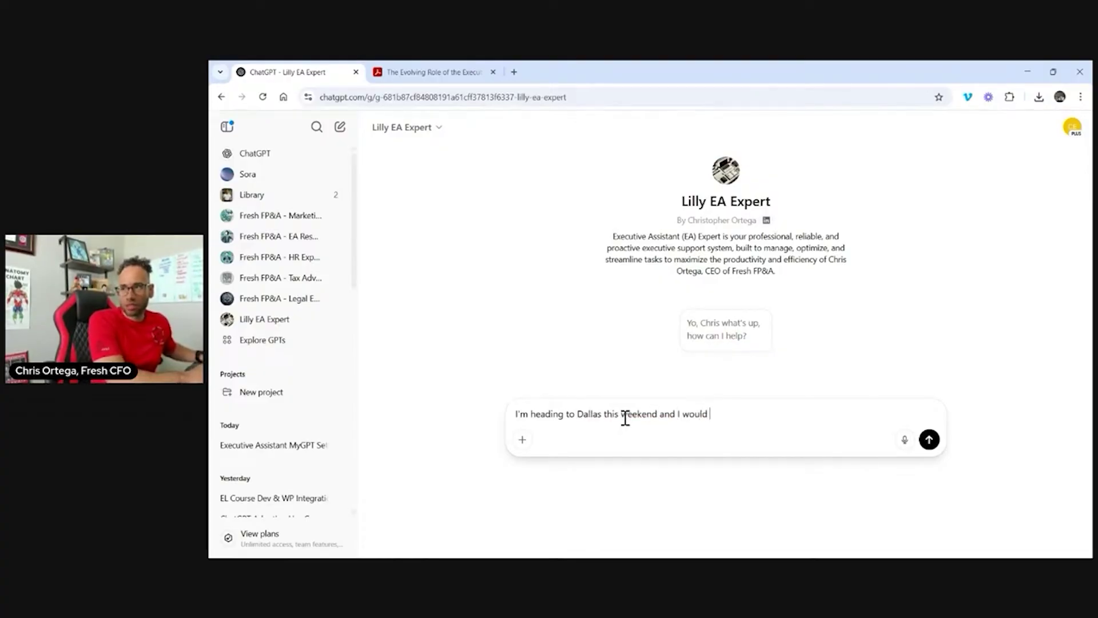
key(BackSpace)
key(BackSpace)
key(BackSpace)
text(ve to know the)
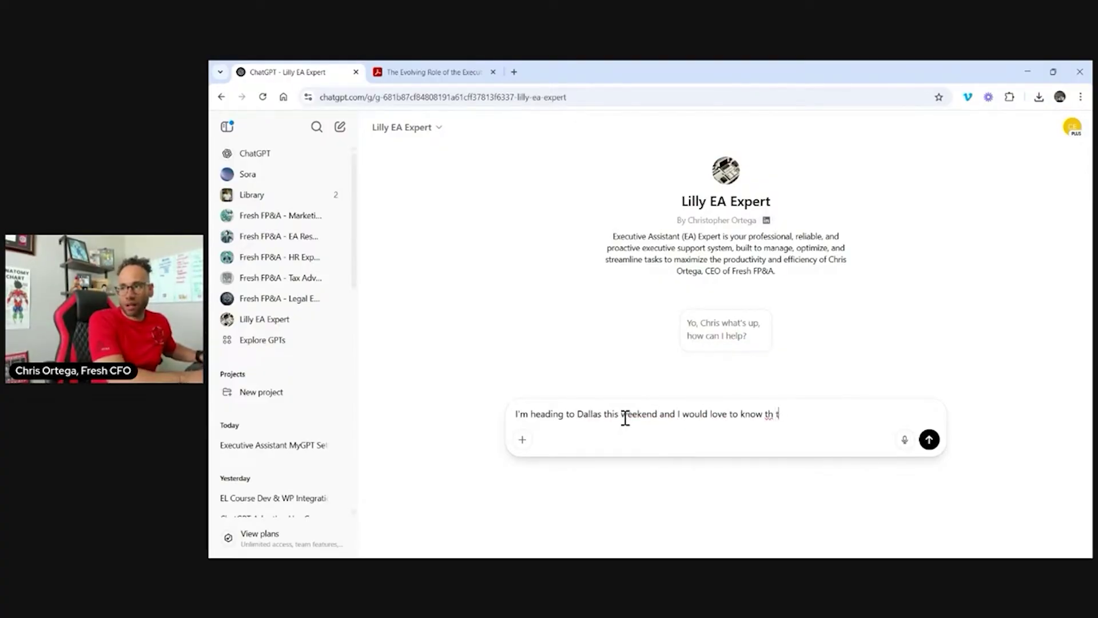
text( top 4 t)
key(BackSpace)
key(BackSpace)
key(BackSpace)
key(BackSpace)
key(BackSpace)
key(BackSpace)
key(BackSpace)
key(BackSpace)
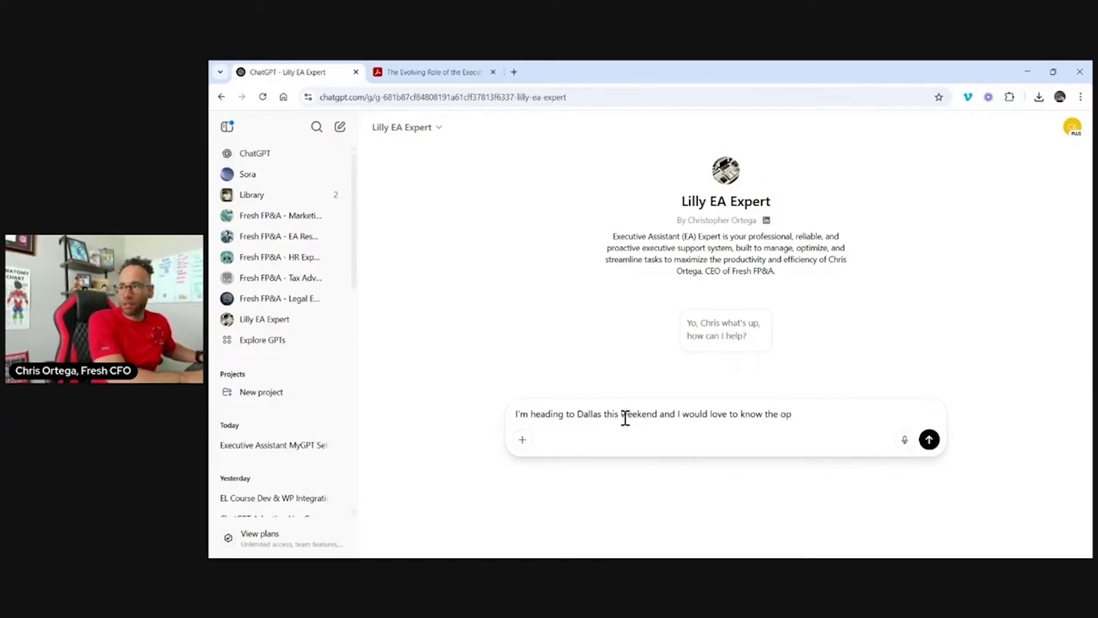
text(toip)
key(BackSpace)
key(BackSpace)
text(p 3 comedy locations th)
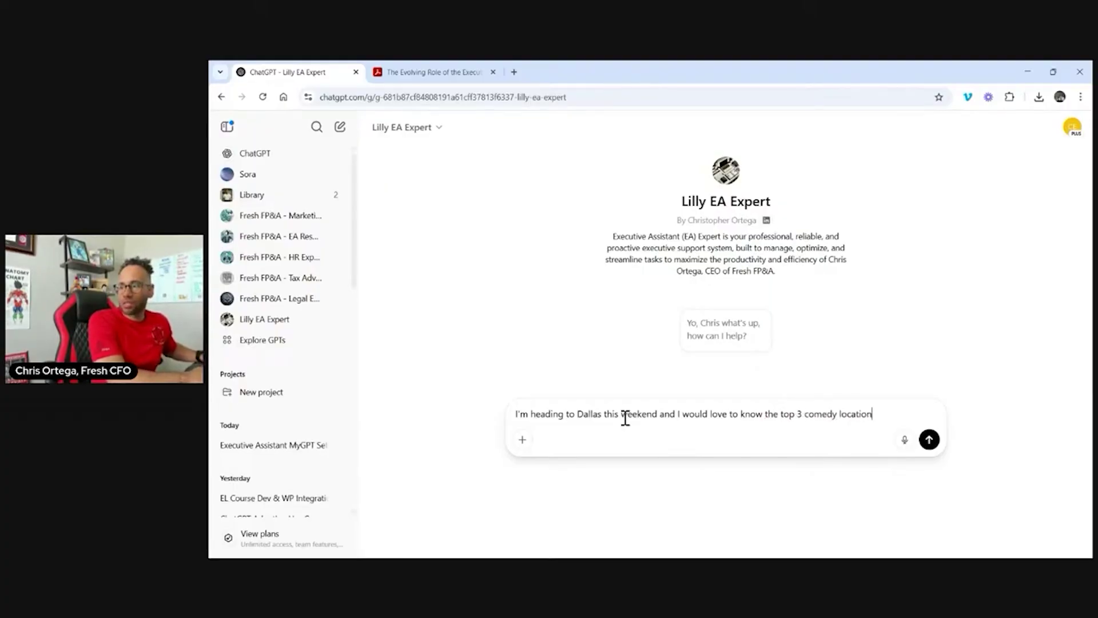
- Add who is performing this weekend, asking for location, ticket prices and the best spot
key(BackSpace)
key(BackSpace)
text(and how is performci)
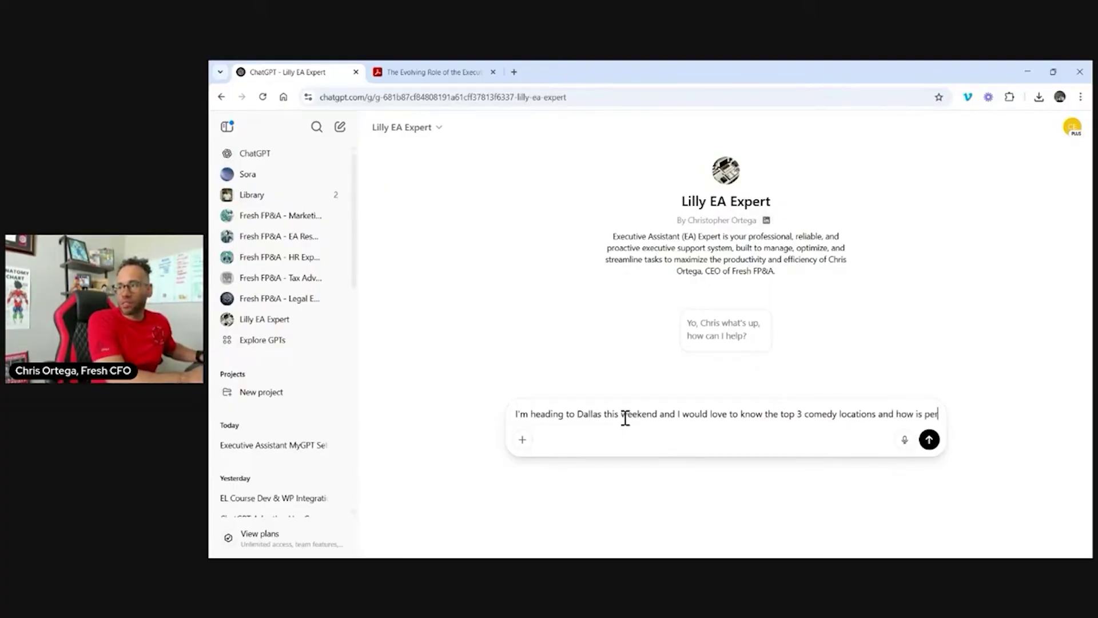
key(BackSpace)
key(BackSpace)
text(ing this weekened)
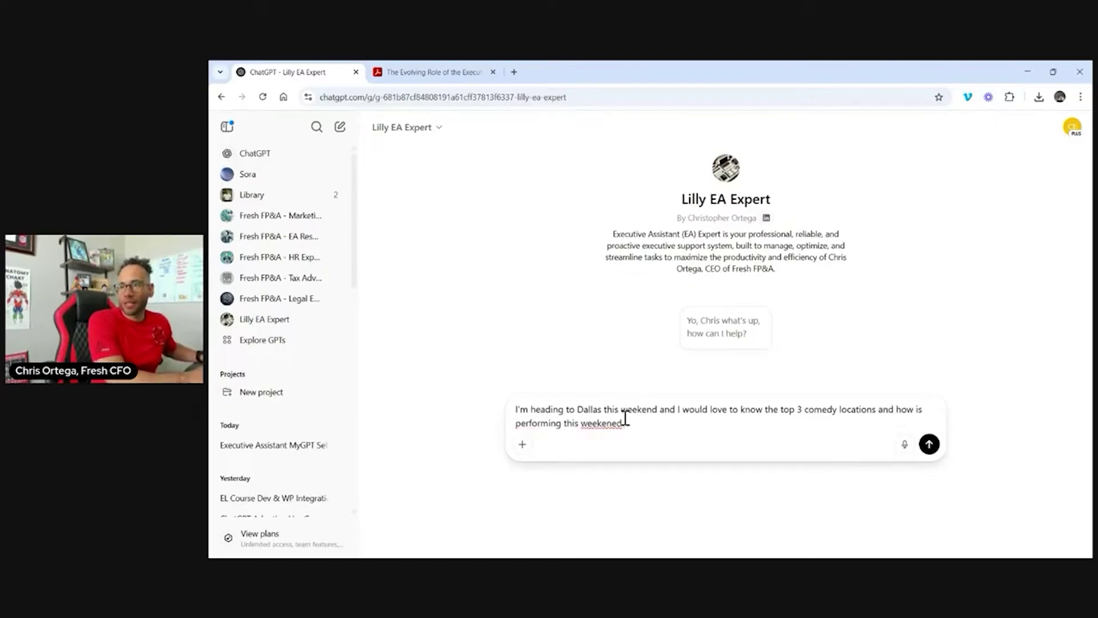
key(BackSpace)
key(BackSpace)
text(d. Give me the l)
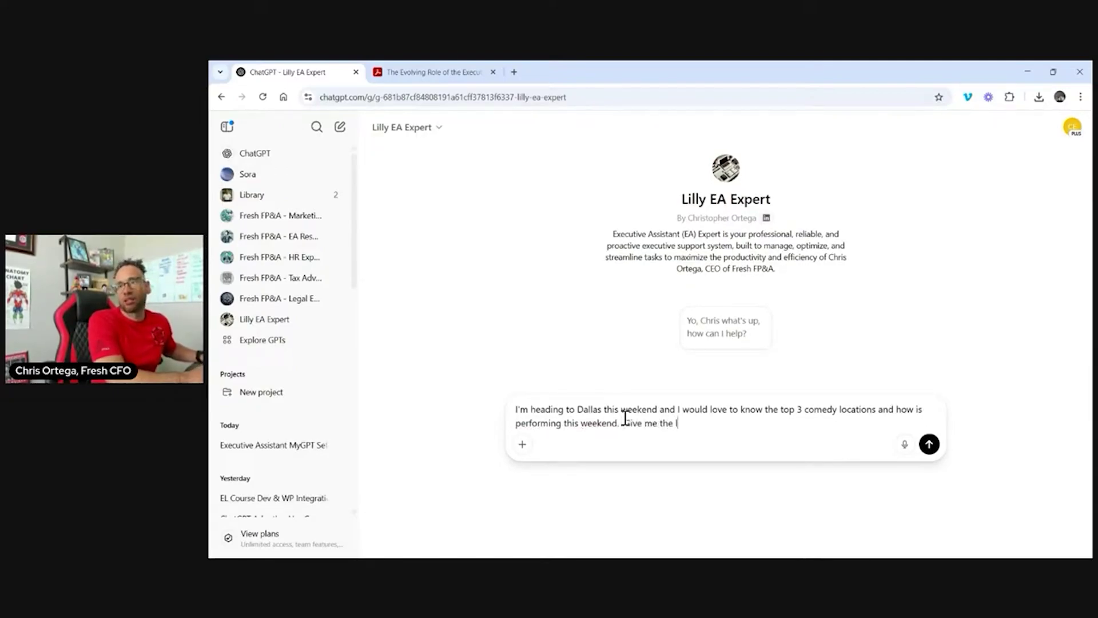
text(ocation, ticket prices and )
text(your recommendation)
text( on the best spot)
text(.  The best spot is based )
text(on the com)
text(edian and location)
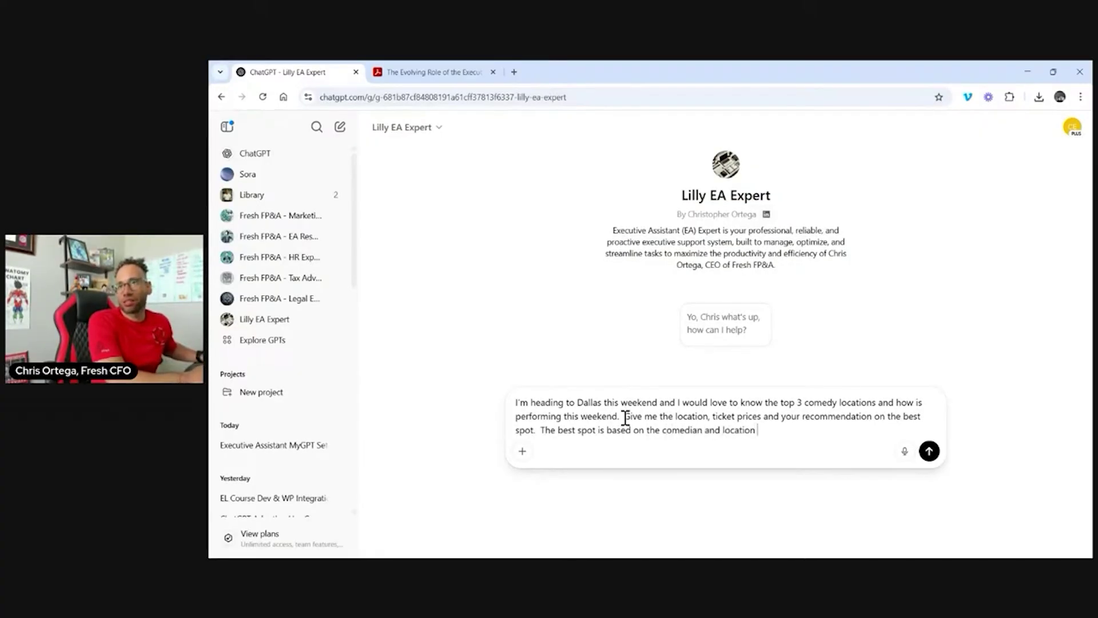
text( and vibe.)
- Send the Dallas comedy question to Lilly EA Expert
key(Return)
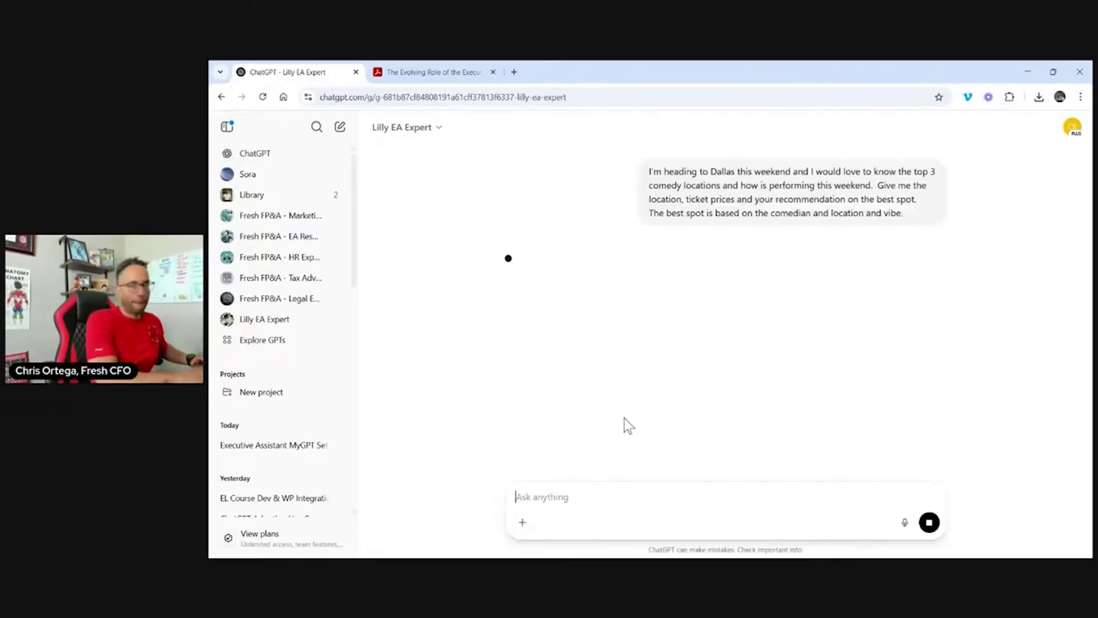